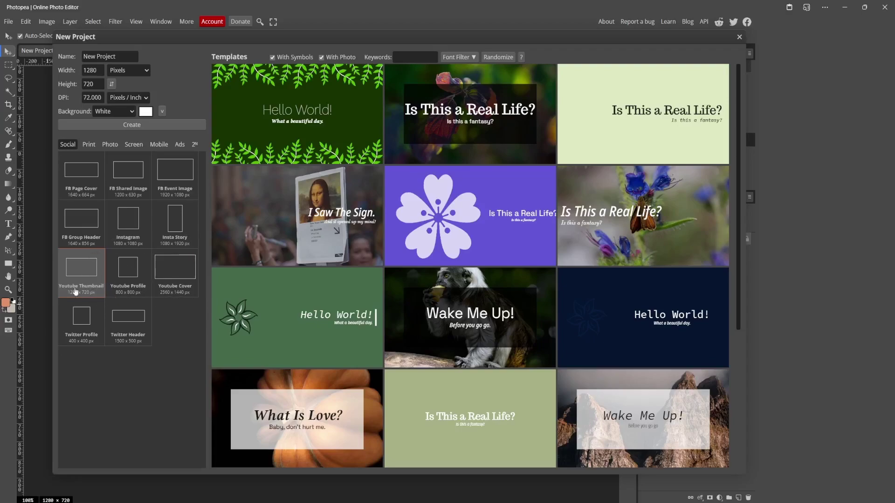
- Create a blank 1280 x 720 px YouTube Thumbnail project with a white background
{"action": "left_click", "coordinate": [132, 125]}
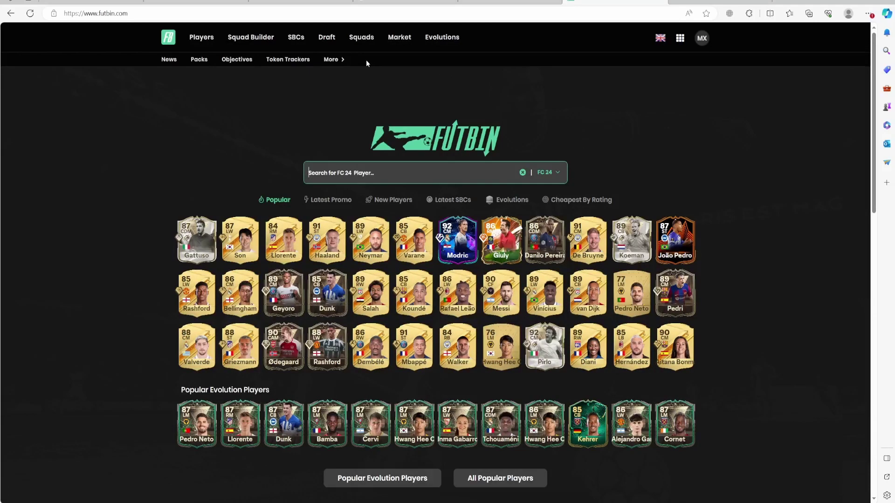
- Switch to FUTBIN in the browser and open its FUT Card Creator
{"action": "left_click", "coordinate": [331, 59]}
{"action": "mouse_move", "coordinate": [380, 66]}
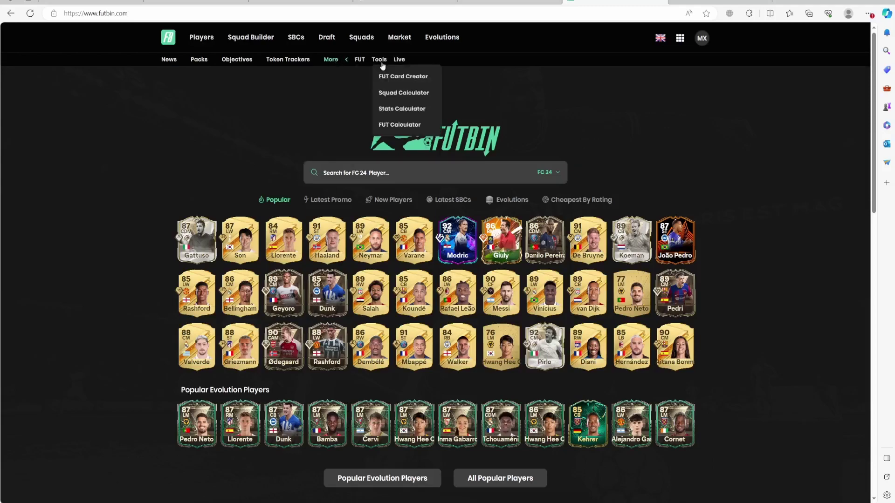
{"action": "left_click", "coordinate": [400, 86]}
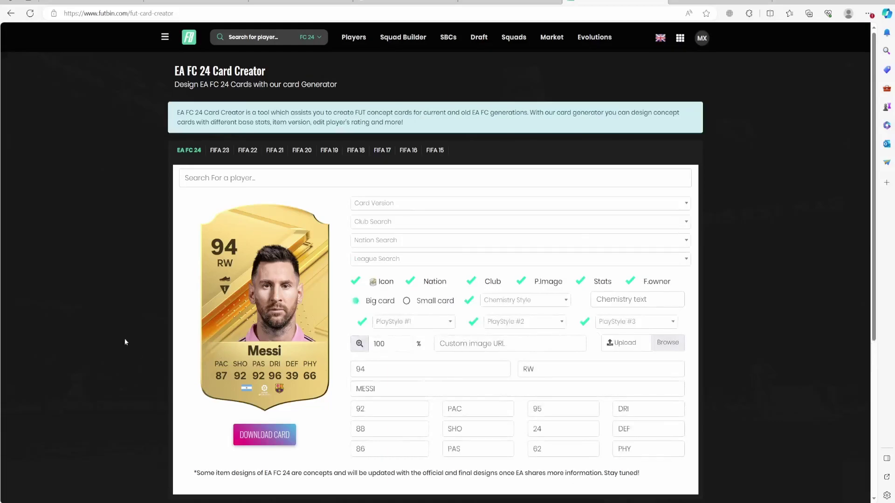
- Search the card creator for "hern" and load Luis Hernández's 86-rated Icon card
{"action": "left_click", "coordinate": [437, 180]}
{"action": "type", "text": "hern"}
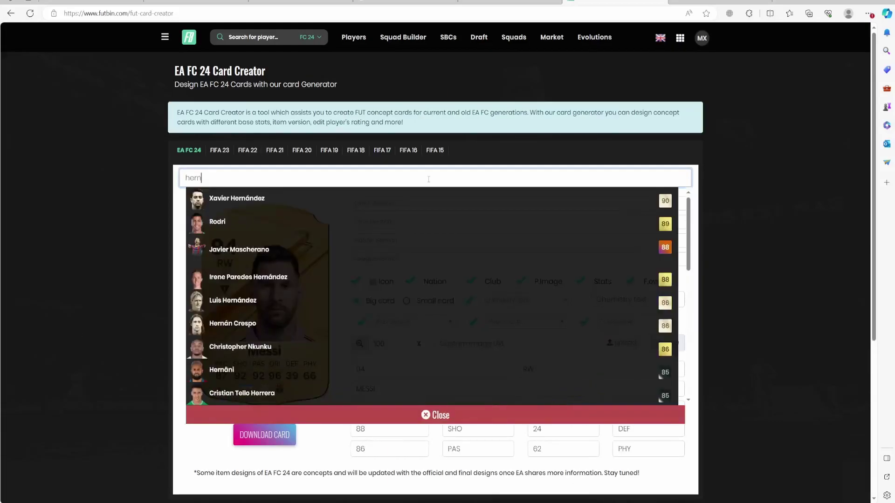
{"action": "type", "text": "e"}
{"action": "key", "text": "BackSpace"}
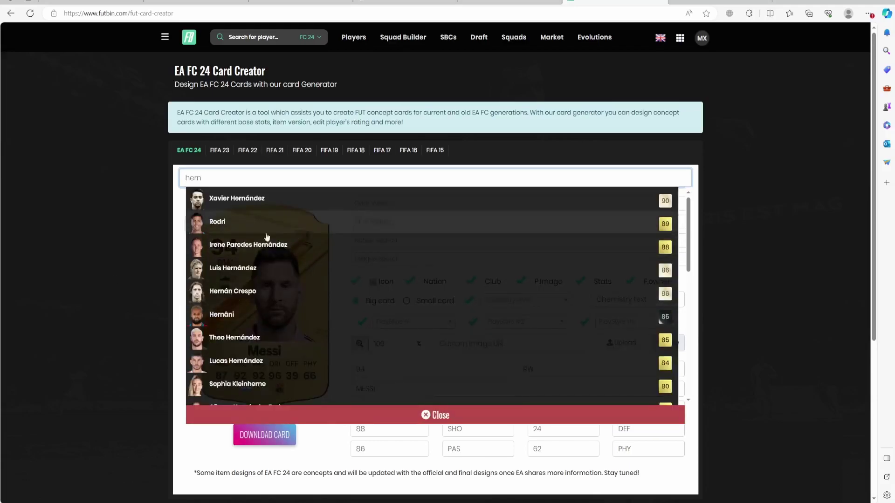
{"action": "left_click", "coordinate": [257, 268]}
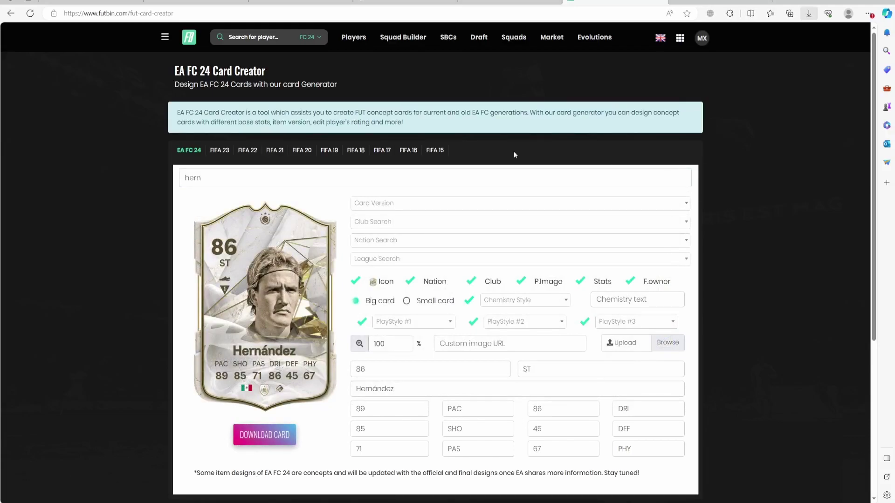
{"action": "left_click", "coordinate": [536, 369]}
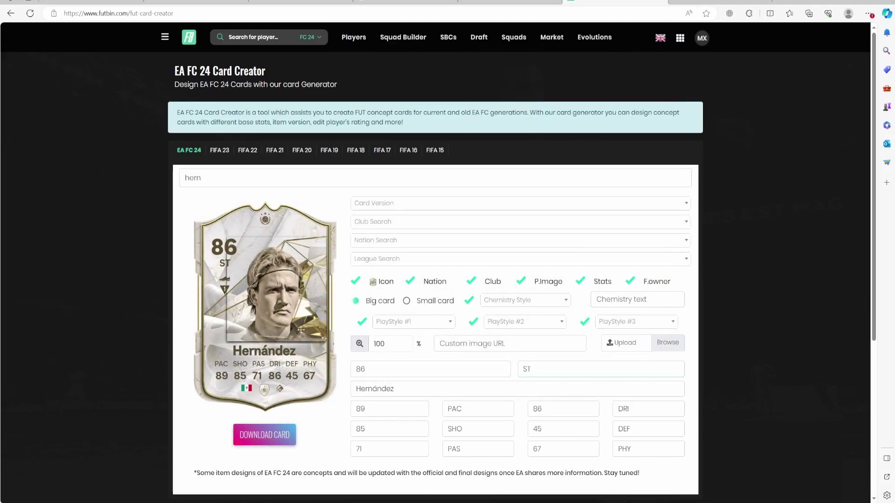
{"action": "left_click", "coordinate": [492, 347]}
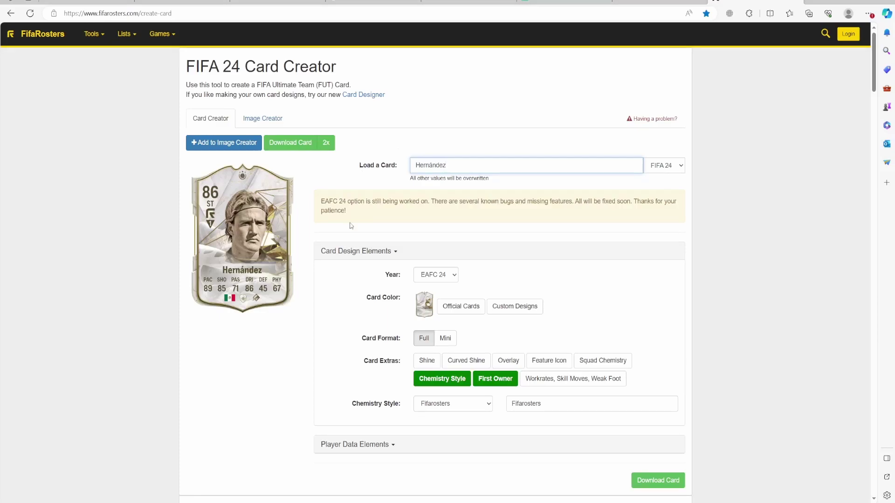
- Switch to the FifaRosters card creator and replace the Hernández card's player image with his FIFA 23 World Cup Icon image
{"action": "scroll", "coordinate": [398, 422], "scroll_direction": "down", "scroll_amount": 3}
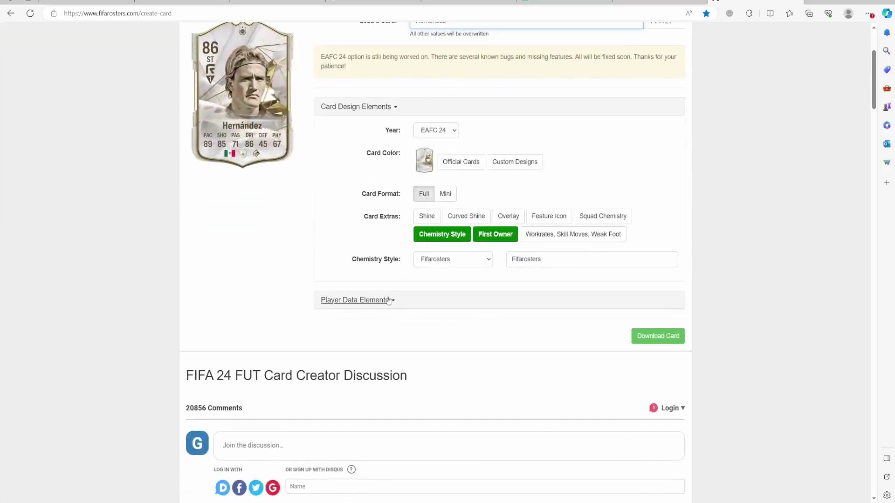
{"action": "left_click", "coordinate": [354, 300]}
{"action": "scroll", "coordinate": [450, 346], "scroll_direction": "down", "scroll_amount": 2}
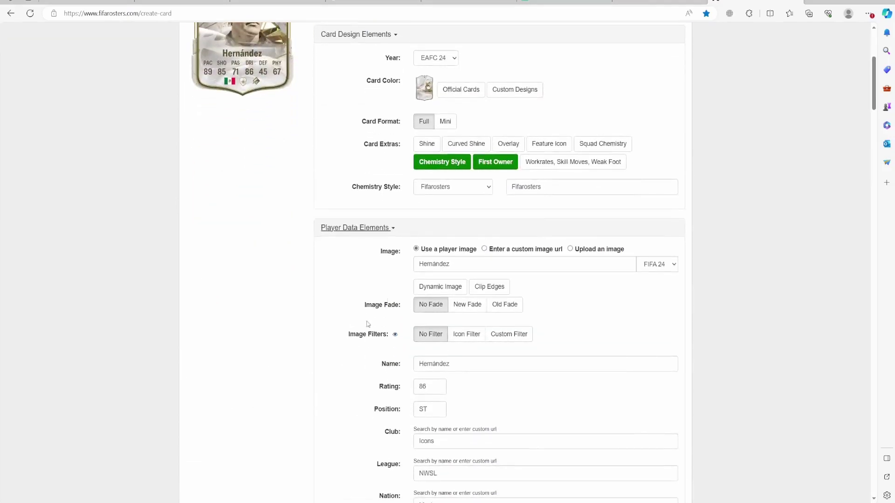
{"action": "left_click", "coordinate": [512, 265]}
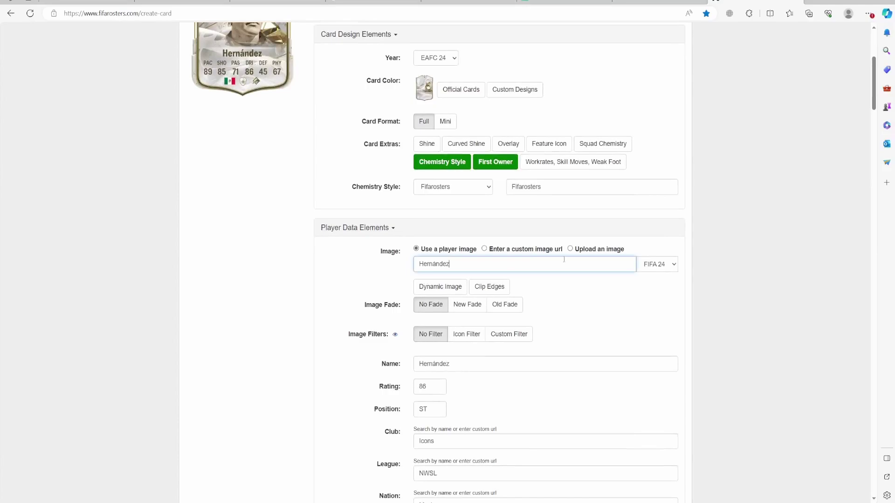
{"action": "left_click", "coordinate": [674, 264]}
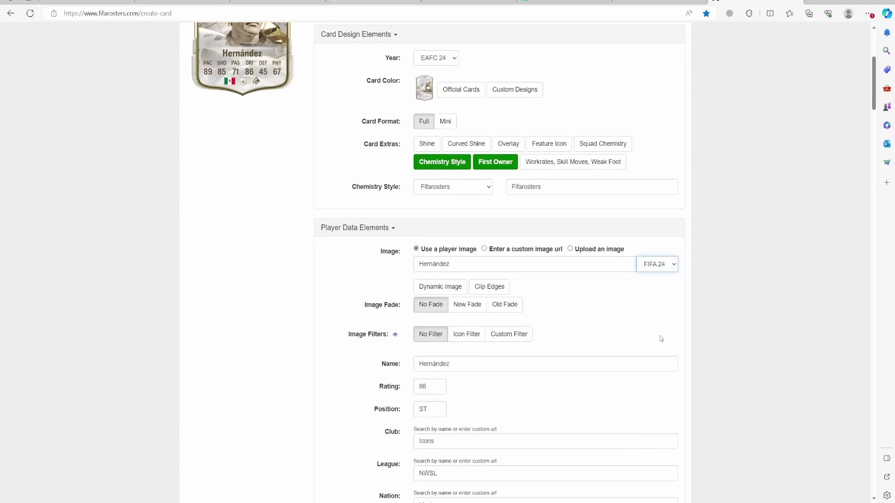
{"action": "left_click", "coordinate": [512, 266]}
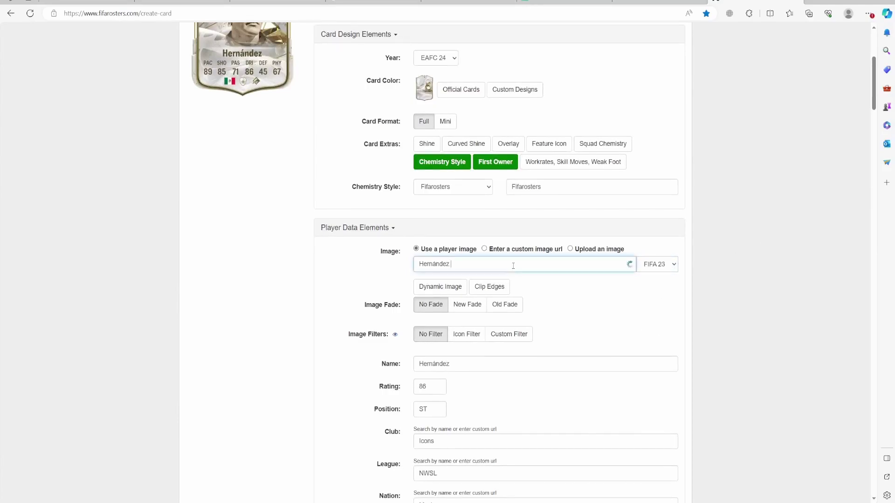
{"action": "scroll", "coordinate": [481, 347], "scroll_direction": "down", "scroll_amount": 3}
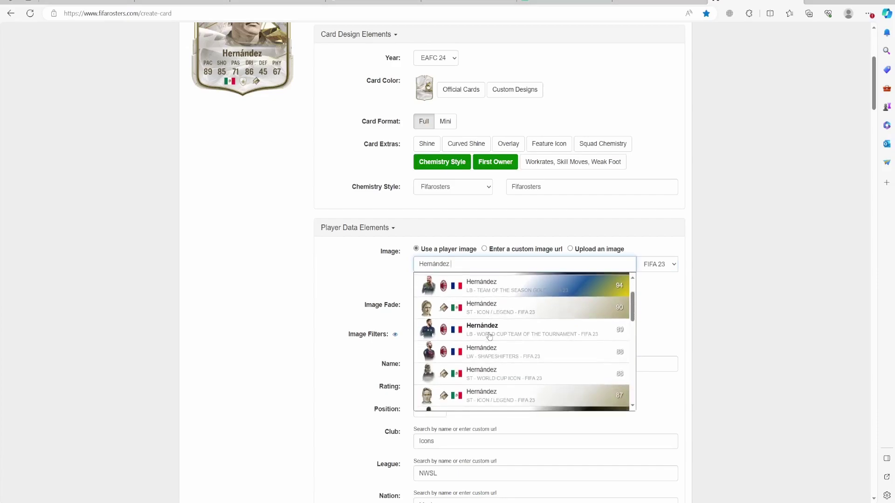
{"action": "left_click", "coordinate": [480, 356]}
{"action": "scroll", "coordinate": [459, 312], "scroll_direction": "up", "scroll_amount": 5}
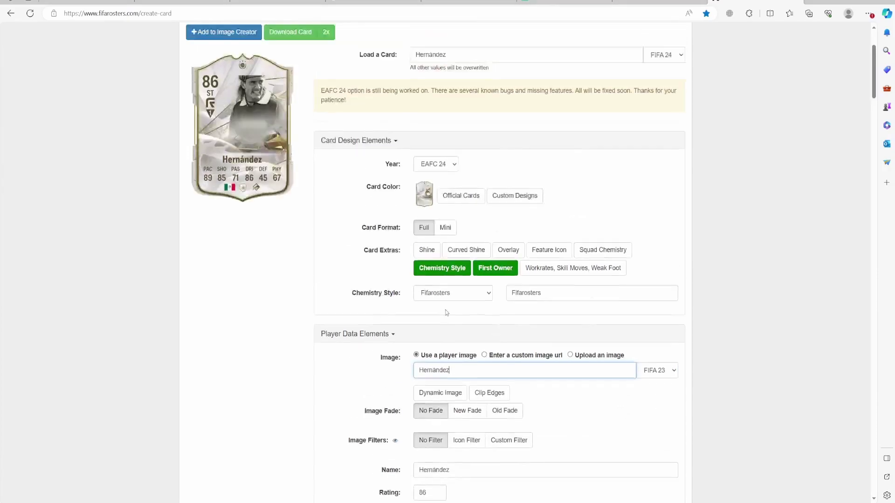
- Turn on Dynamic Image and Clip Edges for the card's player image
{"action": "scroll", "coordinate": [475, 307], "scroll_direction": "down", "scroll_amount": 3}
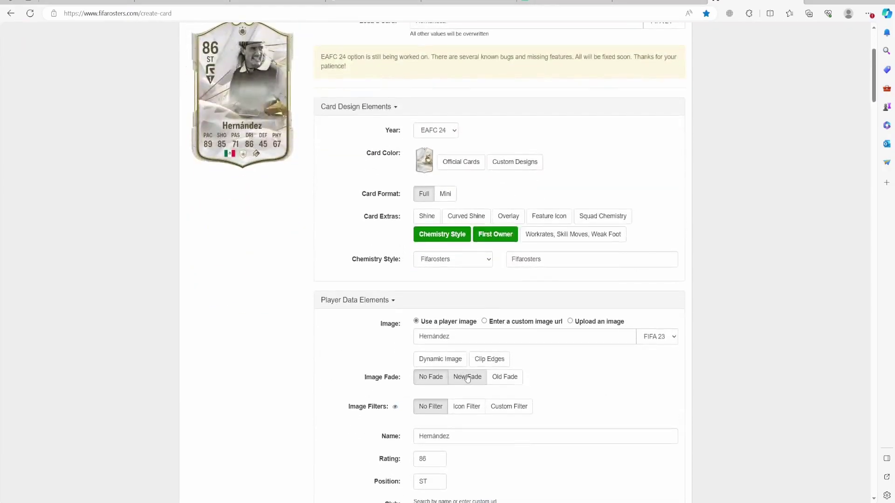
{"action": "left_click", "coordinate": [448, 359]}
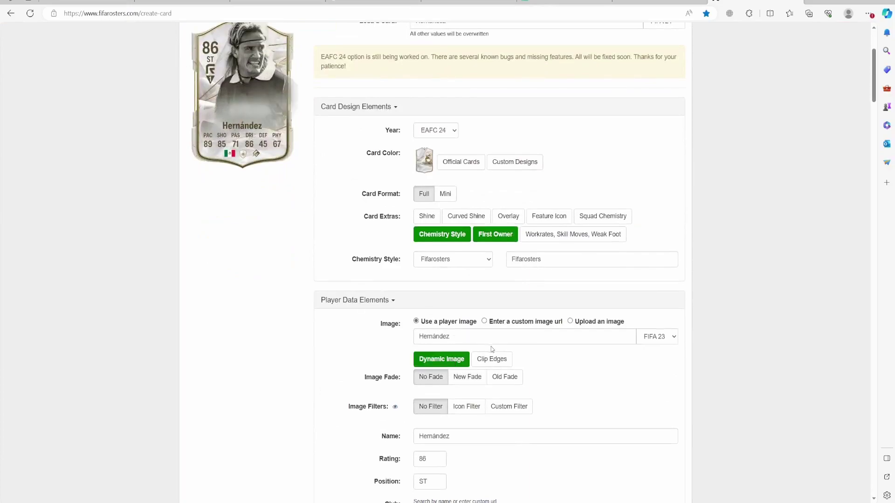
{"action": "scroll", "coordinate": [281, 221], "scroll_direction": "up", "scroll_amount": 1}
{"action": "scroll", "coordinate": [280, 176], "scroll_direction": "up", "scroll_amount": 1}
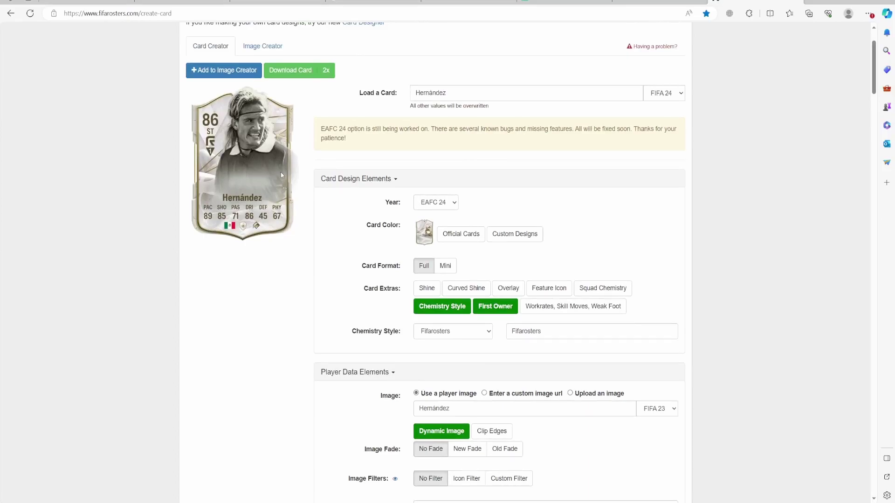
{"action": "scroll", "coordinate": [476, 368], "scroll_direction": "down", "scroll_amount": 3}
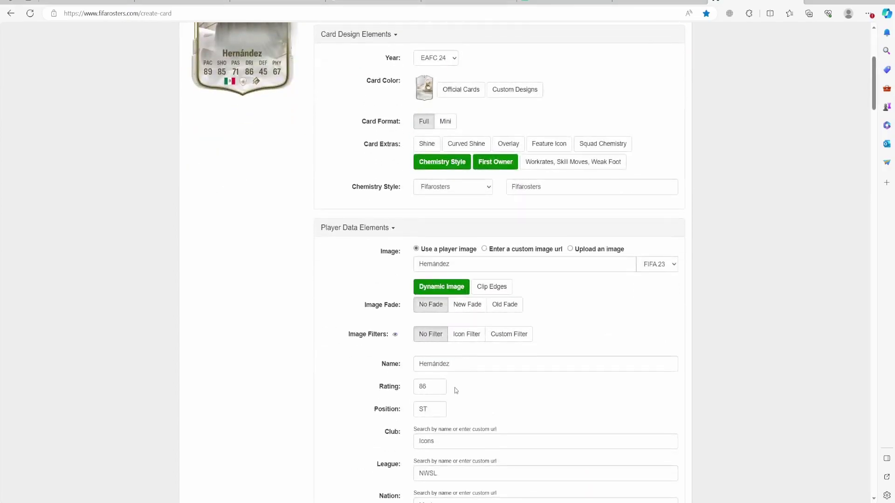
{"action": "scroll", "coordinate": [455, 386], "scroll_direction": "down", "scroll_amount": 3}
{"action": "scroll", "coordinate": [484, 386], "scroll_direction": "up", "scroll_amount": 6}
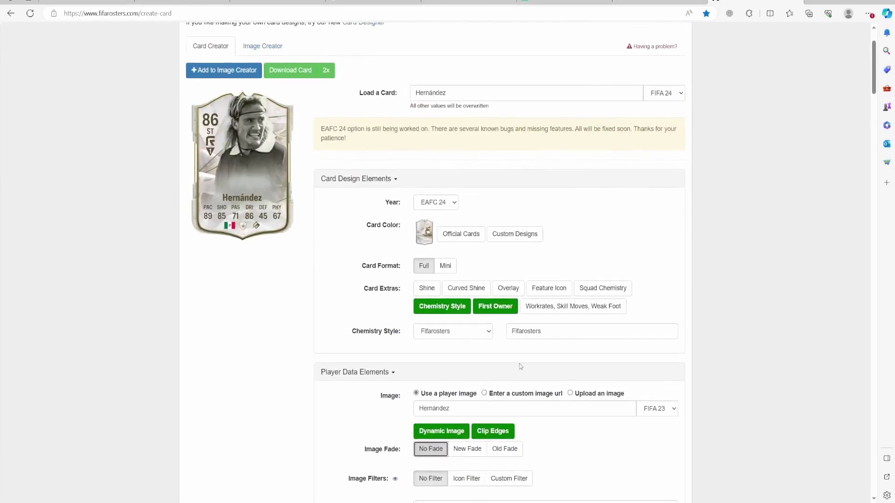
- Try the New Fade option on the player image and restore No Fade
{"action": "scroll", "coordinate": [455, 363], "scroll_direction": "down", "scroll_amount": 2}
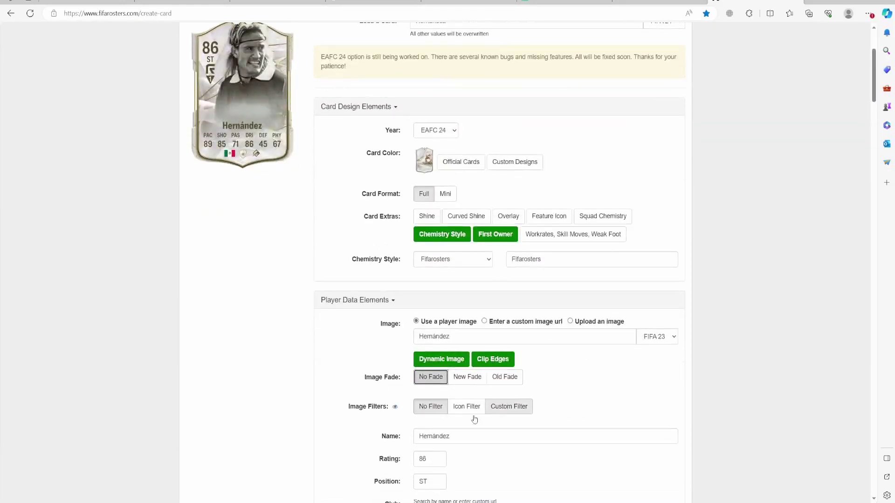
{"action": "scroll", "coordinate": [495, 412], "scroll_direction": "down", "scroll_amount": 2}
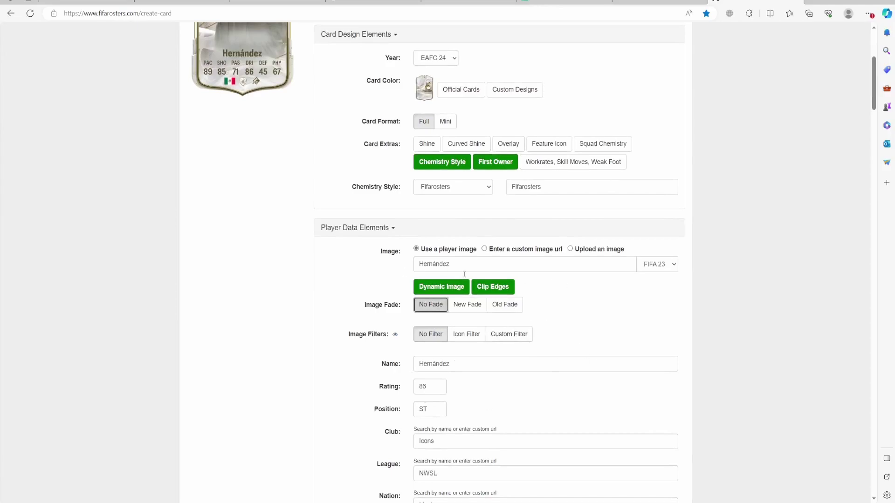
{"action": "left_click", "coordinate": [466, 305]}
{"action": "scroll", "coordinate": [466, 326], "scroll_direction": "up", "scroll_amount": 2}
{"action": "left_click", "coordinate": [431, 381]}
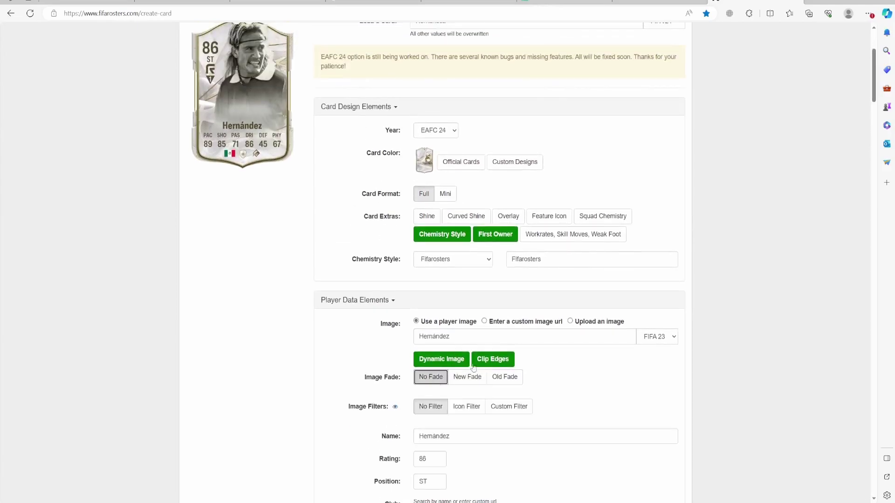
{"action": "scroll", "coordinate": [264, 106], "scroll_direction": "up", "scroll_amount": 2}
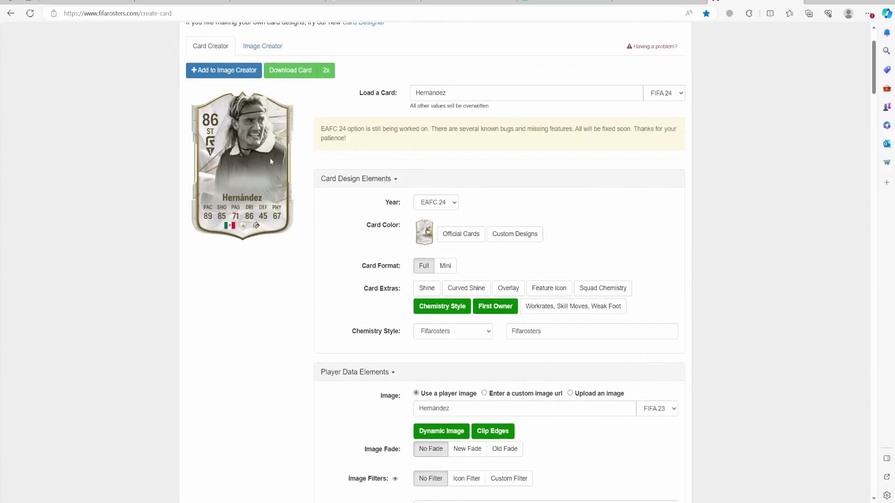
{"action": "left_click", "coordinate": [267, 52]}
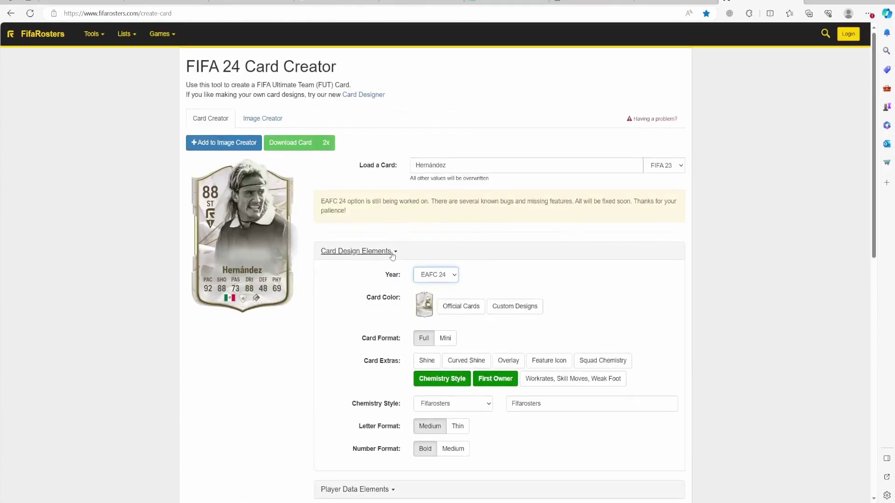
{"action": "left_click", "coordinate": [392, 254]}
{"action": "left_click", "coordinate": [391, 254]}
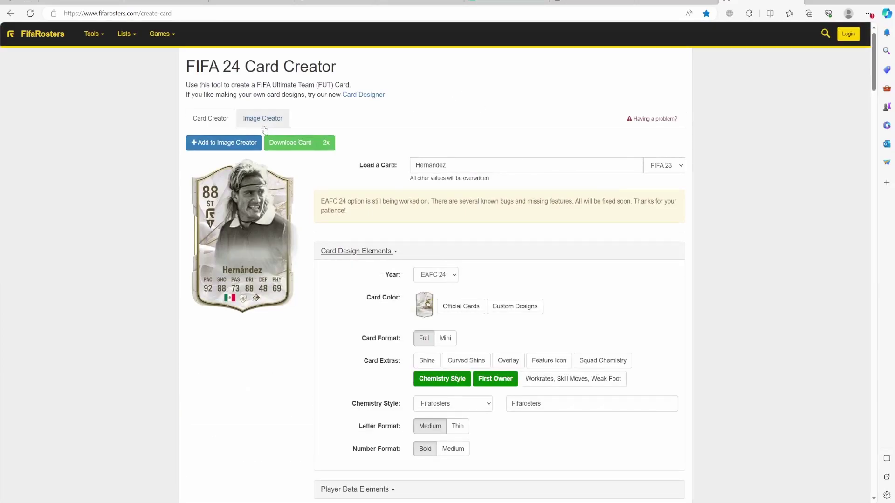
- Switch to FUTBIN and open the EA FC 24 Icon player page of Luis Hernández
{"action": "left_click", "coordinate": [517, 2]}
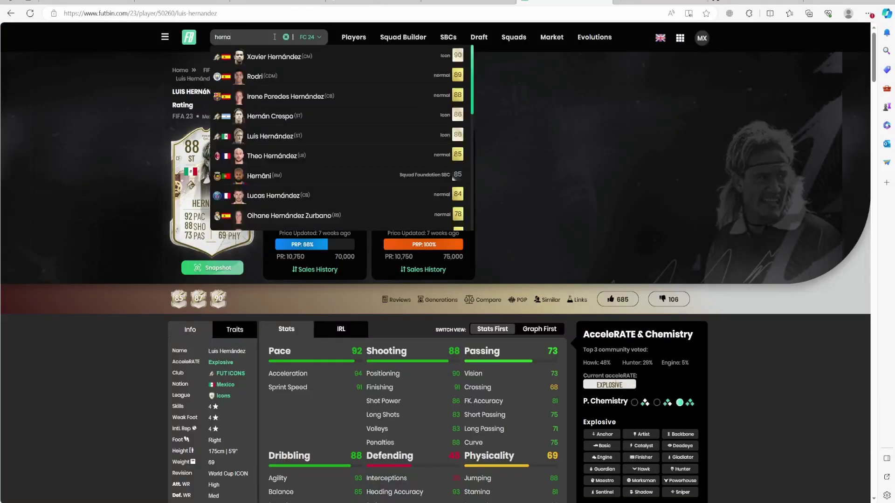
{"action": "left_click", "coordinate": [359, 137]}
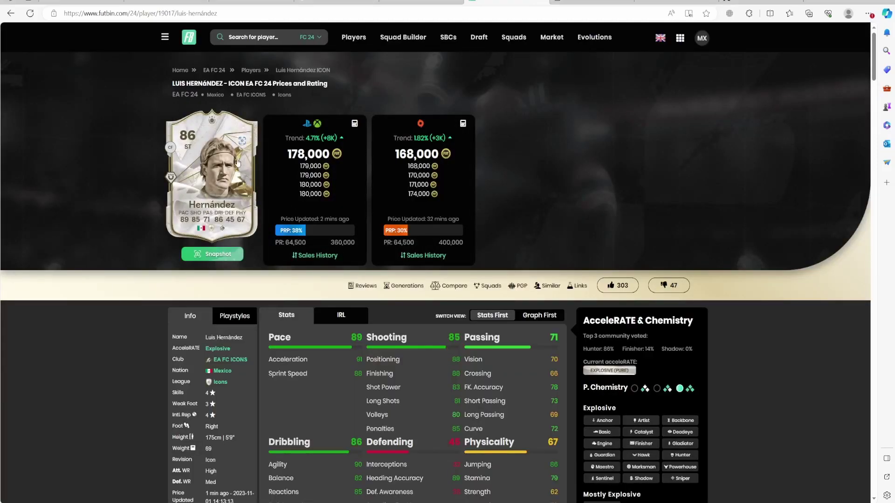
- Inspect the Hernández card's page code, find the 12_icon.png background in its style rules, and open that image's source link
{"action": "left_click", "coordinate": [292, 454]}
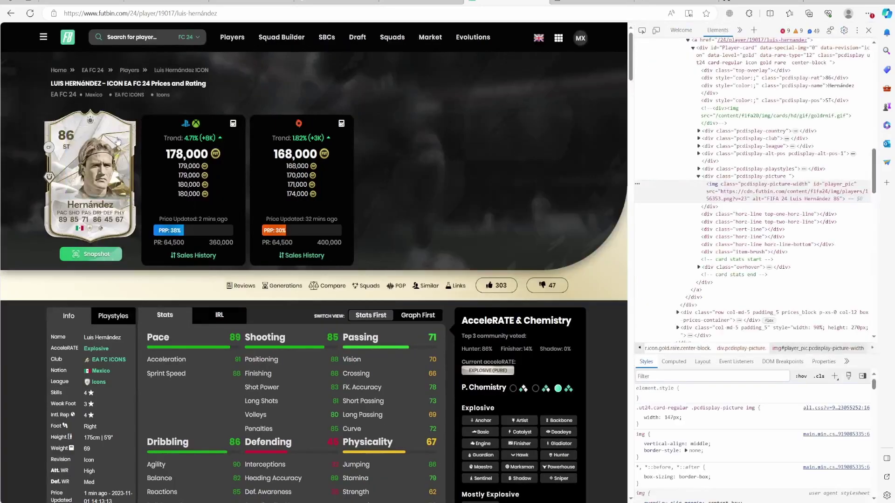
{"action": "scroll", "coordinate": [753, 438], "scroll_direction": "down", "scroll_amount": 3}
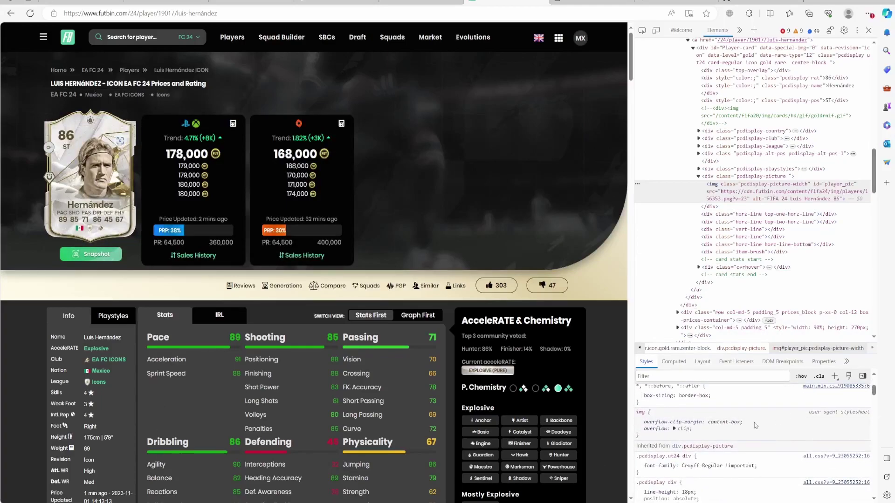
{"action": "scroll", "coordinate": [769, 444], "scroll_direction": "down", "scroll_amount": 2}
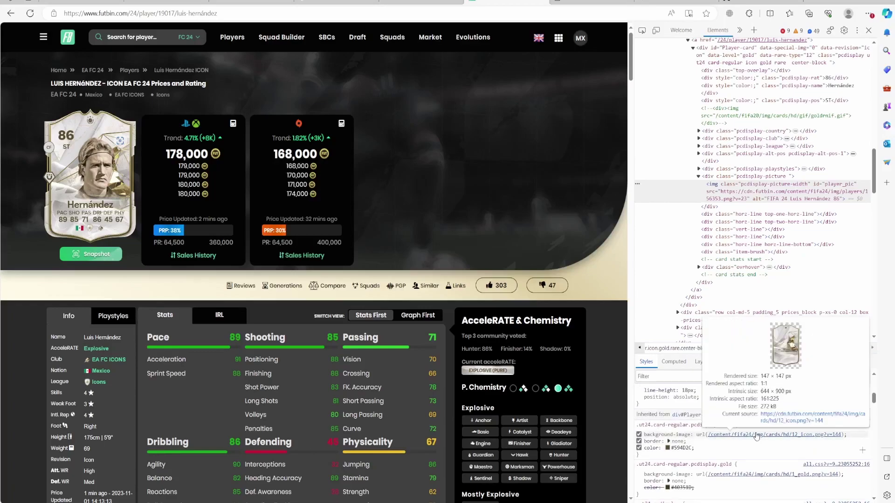
{"action": "mouse_move", "coordinate": [764, 439]}
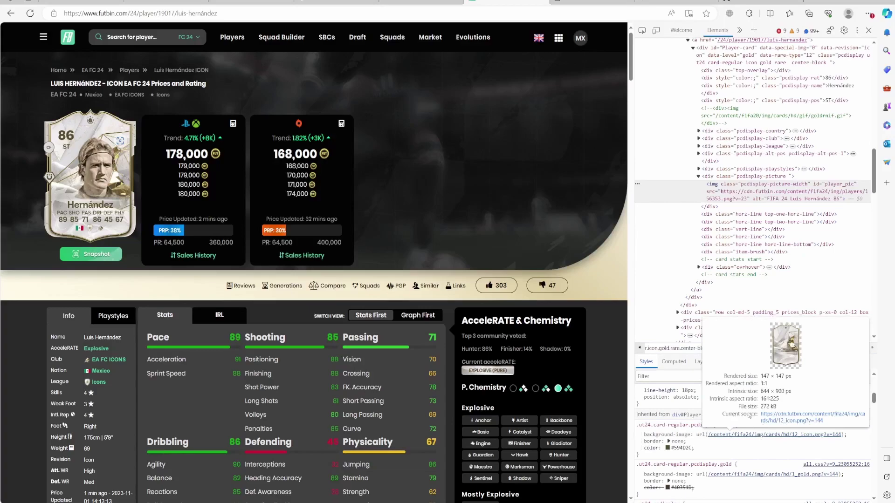
{"action": "left_click", "coordinate": [764, 419]}
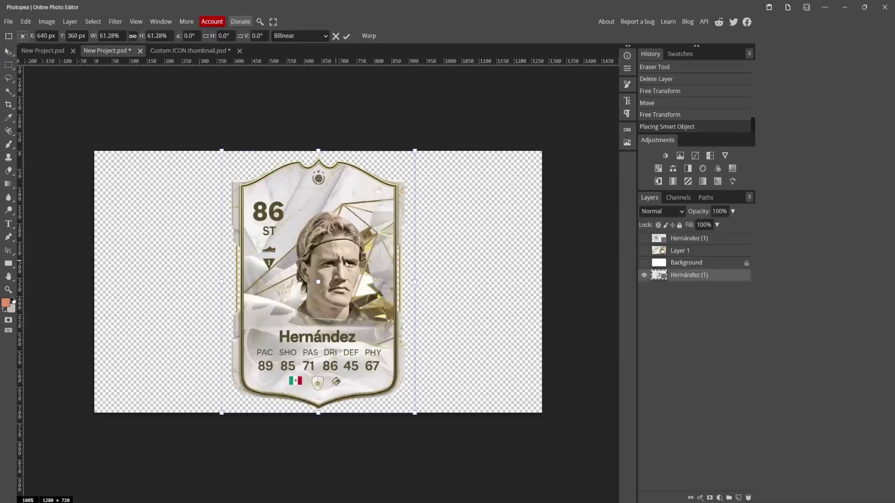
- Switch to Photopea, scale the placed Hernández card to about 58%, and move it to the left part of the canvas
{"action": "mouse_move", "coordinate": [364, 152]}
{"action": "left_mouse_down"}
{"action": "mouse_move", "coordinate": [365, 229]}
{"action": "mouse_move", "coordinate": [375, 165]}
{"action": "left_mouse_up"}
{"action": "left_click_drag", "start_coordinate": [368, 220], "coordinate": [255, 206]}
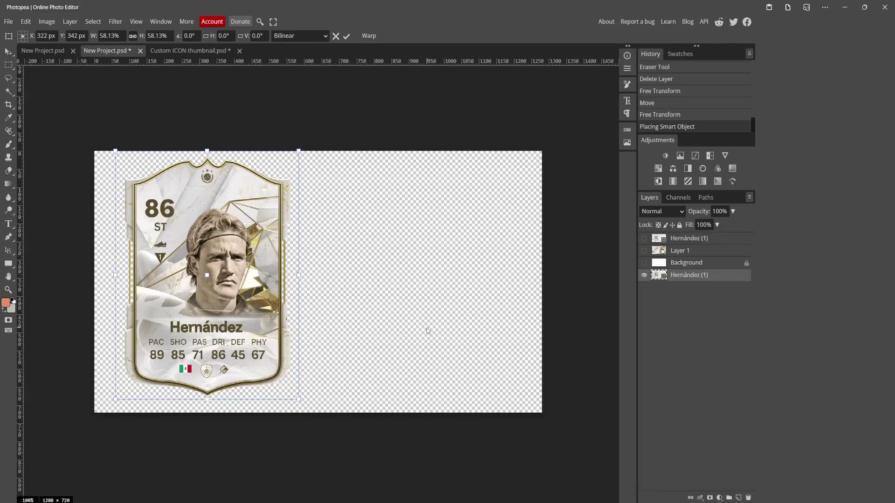
{"action": "key", "text": "Return"}
- Paste the blank Icon card, enlarge it to fill the canvas as a backdrop, and order it below the Hernández card and above Background
{"action": "key", "text": "ctrl+v"}
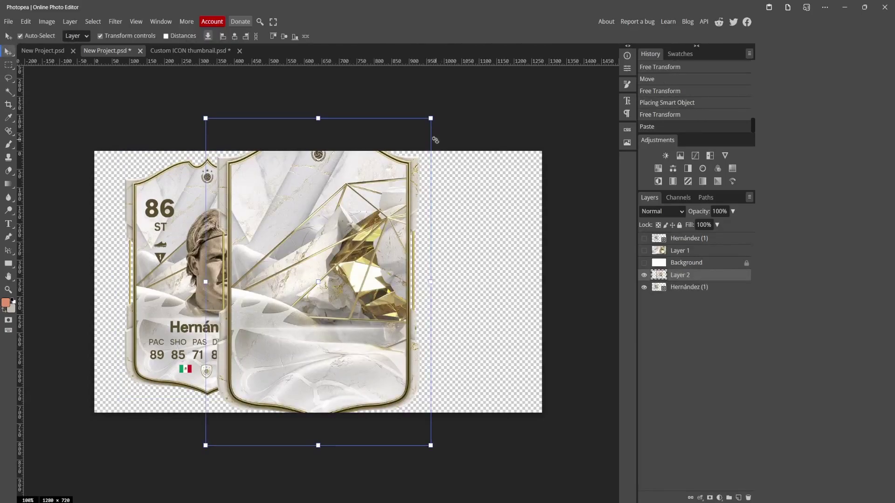
{"action": "left_click_drag", "start_coordinate": [430, 140], "coordinate": [894, 175]}
{"action": "left_click_drag", "start_coordinate": [568, 254], "coordinate": [338, 323]}
{"action": "left_click_drag", "start_coordinate": [662, 279], "coordinate": [679, 260]}
{"action": "key", "text": "Return"}
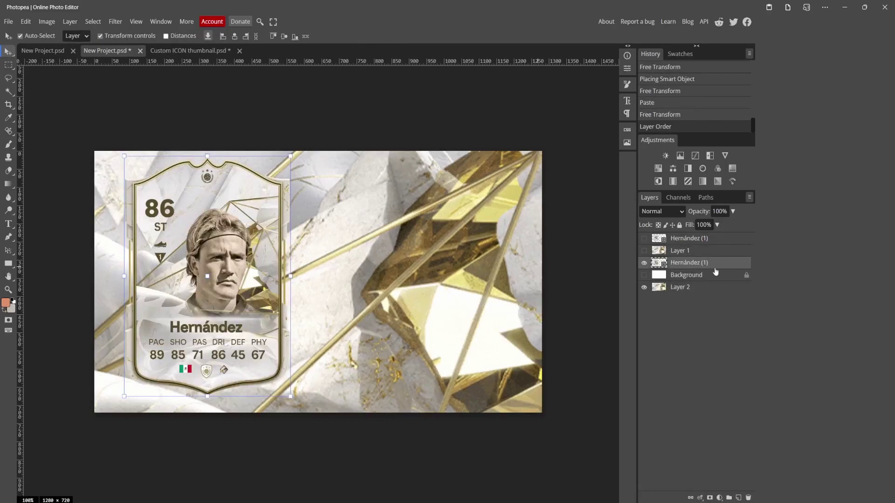
{"action": "left_click_drag", "start_coordinate": [666, 289], "coordinate": [665, 275]}
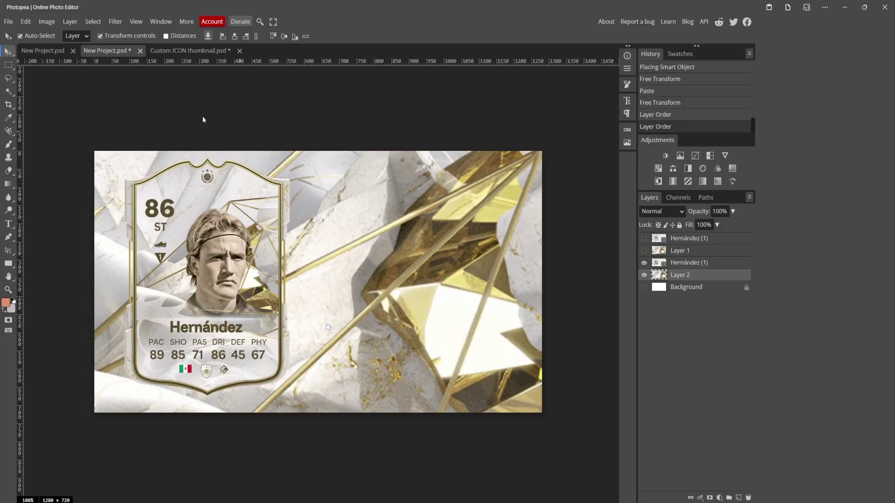
- Check the Custom ICON thumbnail reference, then search Bing for "fifa icon logo png" and open the white-and-gold shield image with three stars
{"action": "left_click", "coordinate": [205, 51]}
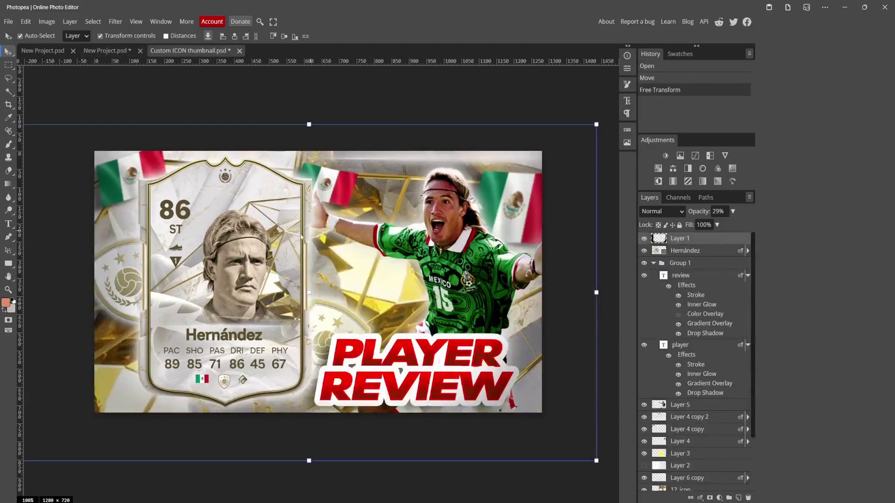
{"action": "left_click", "coordinate": [116, 50]}
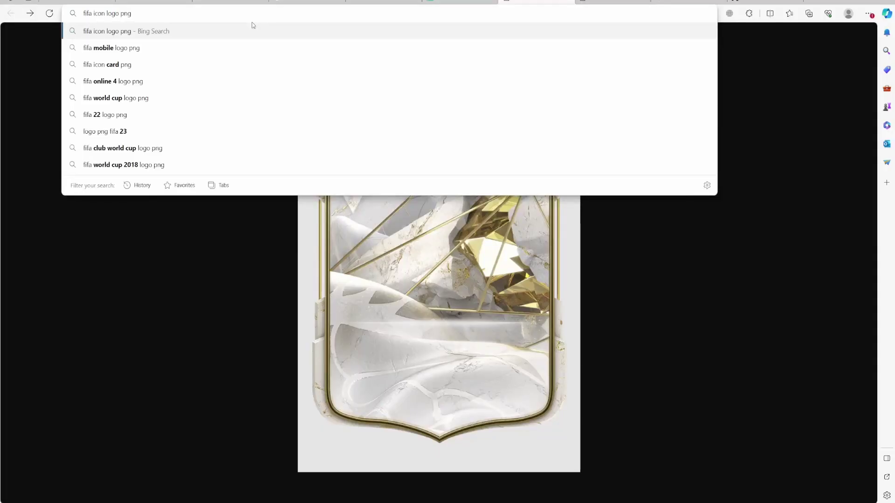
{"action": "key", "text": "Return"}
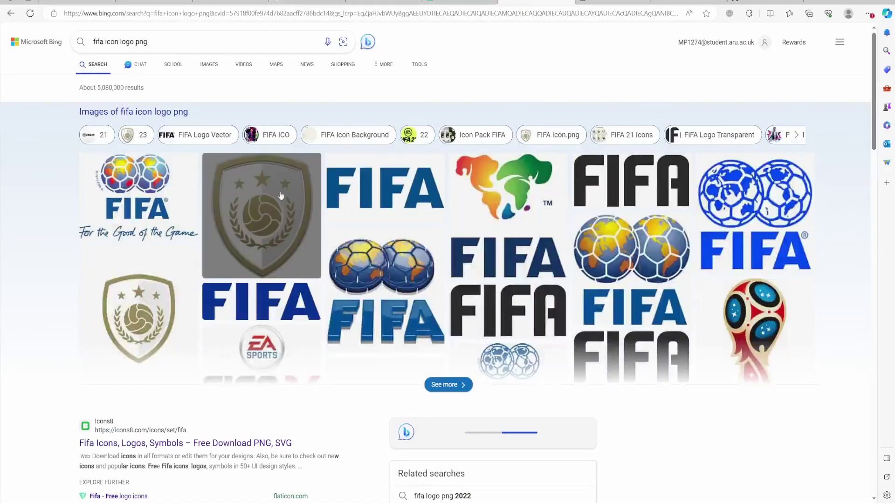
{"action": "left_click", "coordinate": [278, 192]}
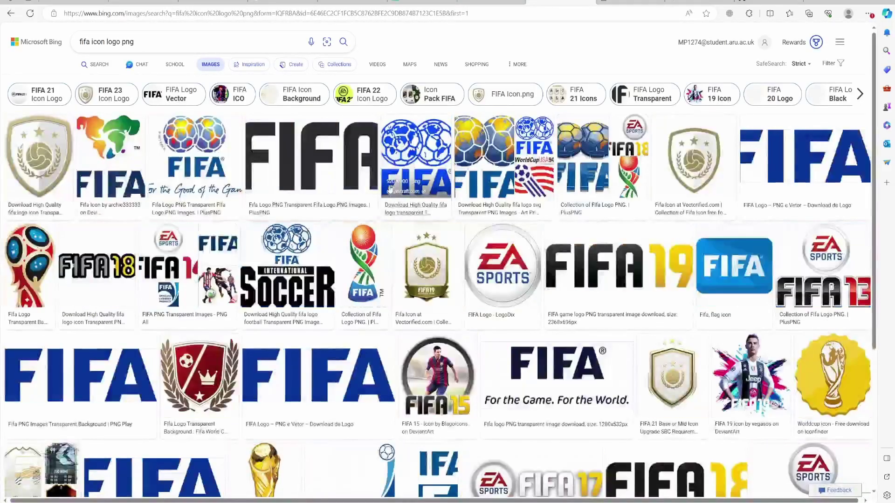
{"action": "left_click", "coordinate": [40, 177]}
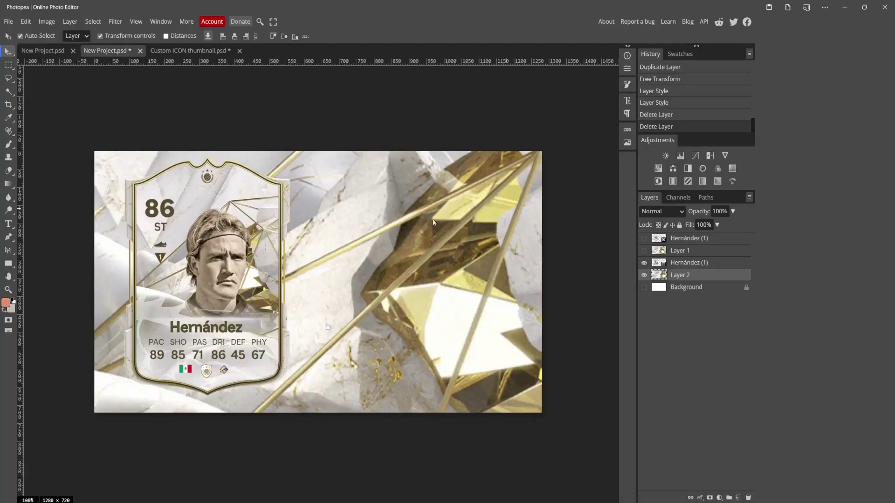
- Paste the shield logo, scale it to about 24%, rotate it about 22.6°, and place it behind the card's right edge
{"action": "key", "text": "ctrl+v"}
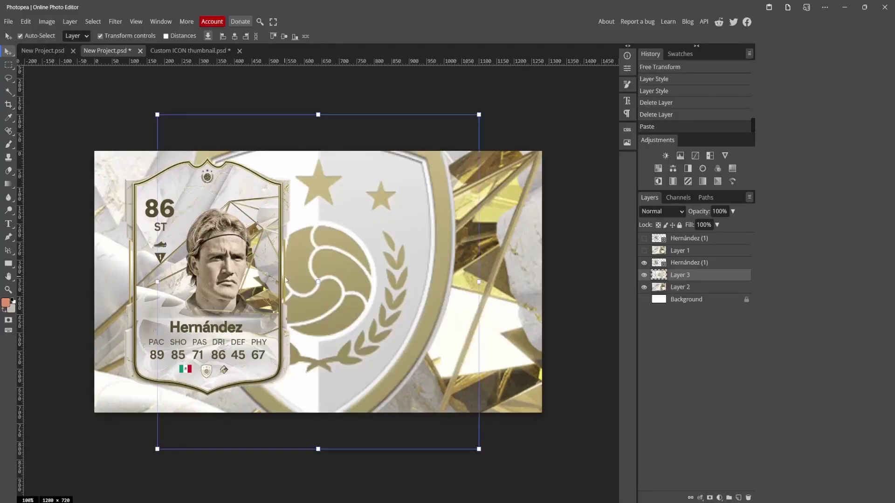
{"action": "left_click_drag", "start_coordinate": [318, 114], "coordinate": [342, 271]}
{"action": "left_click_drag", "start_coordinate": [350, 235], "coordinate": [328, 286]}
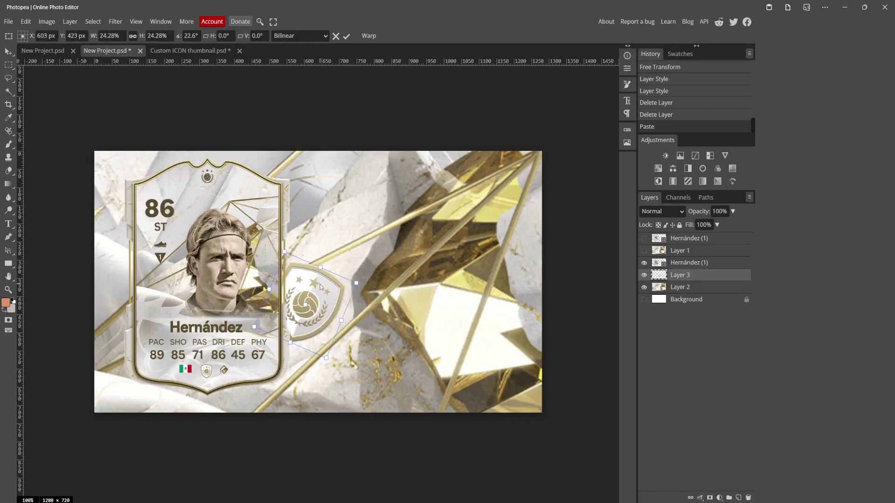
{"action": "key", "text": "Return"}
- Duplicate the shield, scale the copy to about 80.6%, rotate it about -42.7°, and place it behind the card's left edge
{"action": "key", "text": "ctrl+j"}
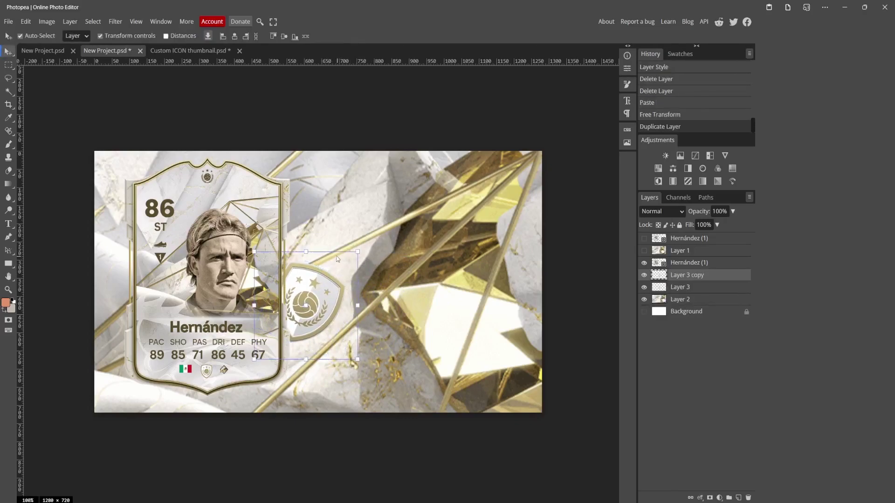
{"action": "key", "text": "ctrl+t"}
{"action": "left_click_drag", "start_coordinate": [348, 238], "coordinate": [319, 228]}
{"action": "left_click_drag", "start_coordinate": [285, 266], "coordinate": [115, 253]}
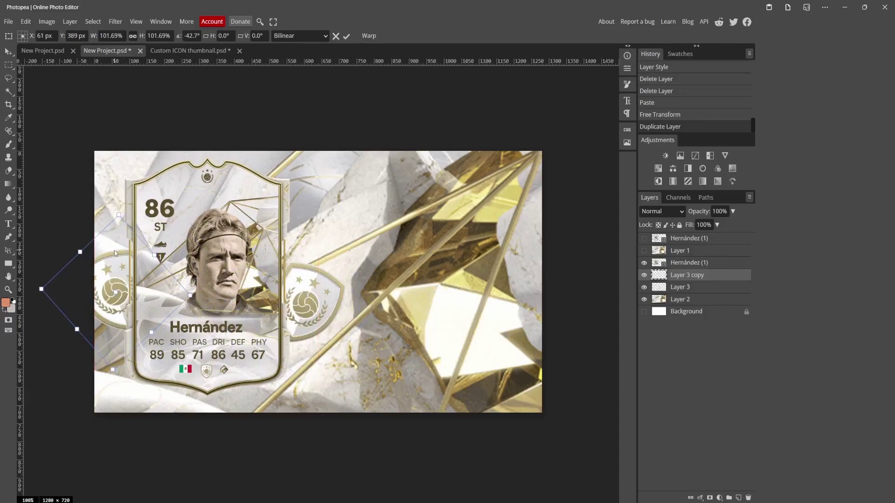
{"action": "left_click_drag", "start_coordinate": [119, 215], "coordinate": [126, 245]}
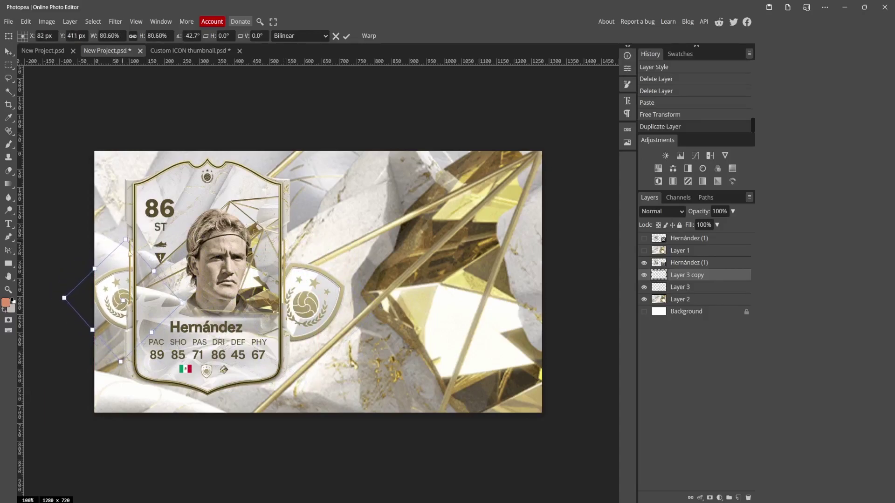
{"action": "left_click_drag", "start_coordinate": [134, 277], "coordinate": [129, 259]}
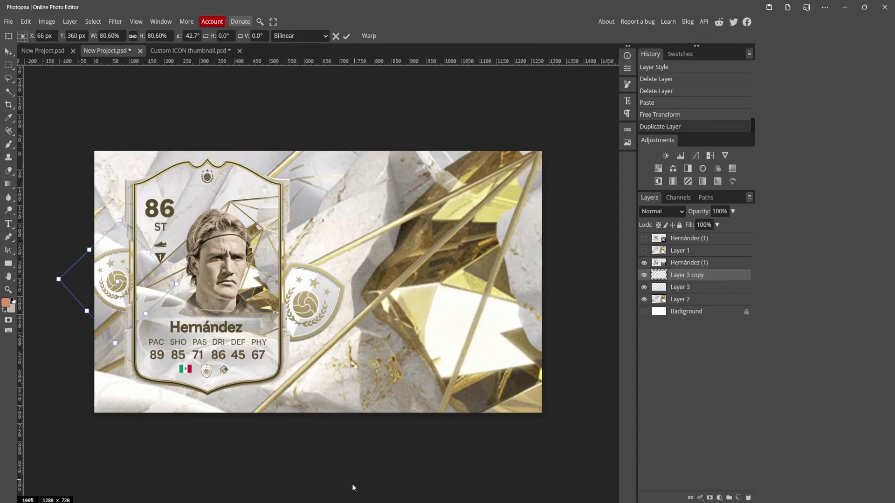
- Add a Multiply drop shadow to the right shield with 57% opacity, 90° angle, 27 px distance and 13 px size
{"action": "left_click", "coordinate": [701, 287]}
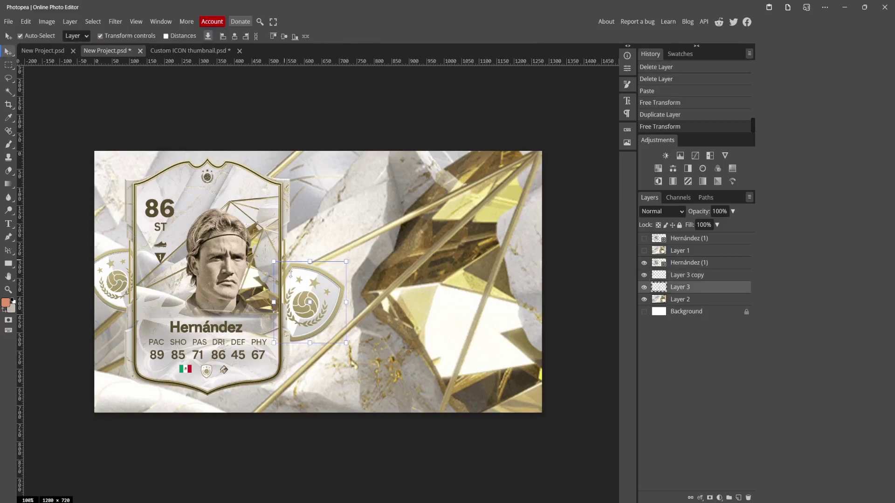
{"action": "double_click", "coordinate": [698, 291]}
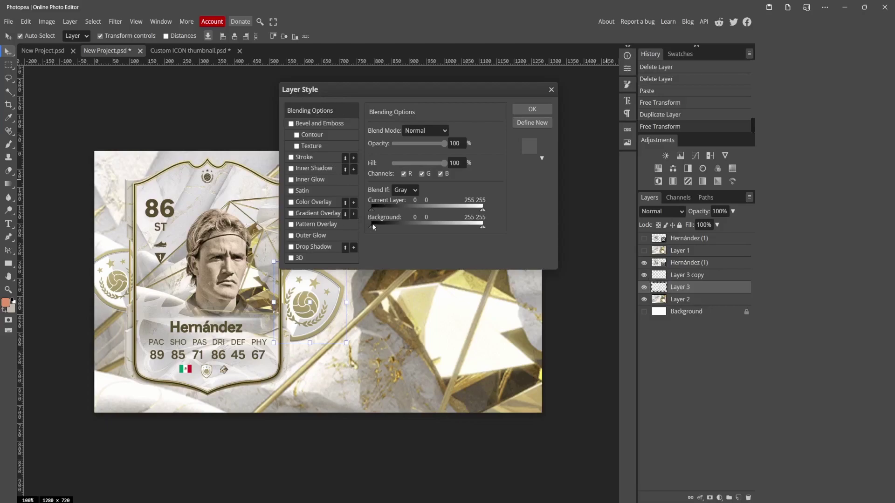
{"action": "left_click", "coordinate": [299, 247]}
{"action": "double_click", "coordinate": [415, 159]}
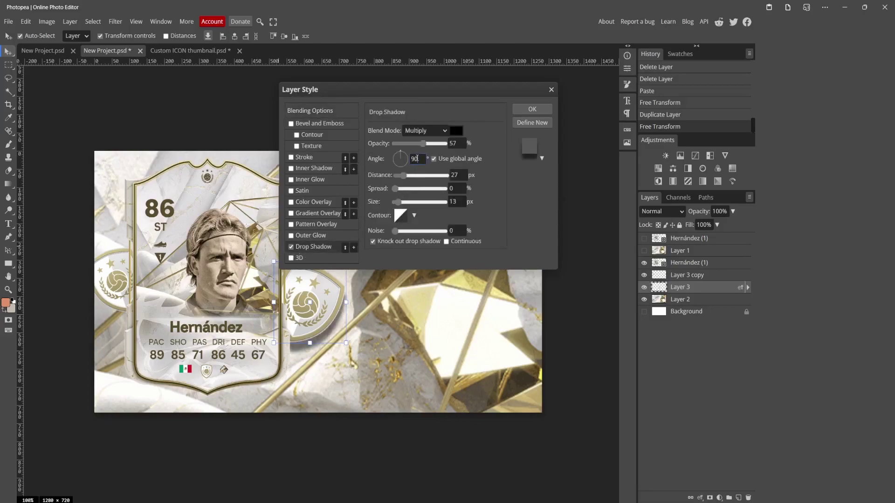
{"action": "left_click", "coordinate": [329, 322]}
- Add an outer glow to the right shield with colour f5f5d5, 10% spread and 71 px size, and apply the layer style
{"action": "left_click", "coordinate": [317, 236]}
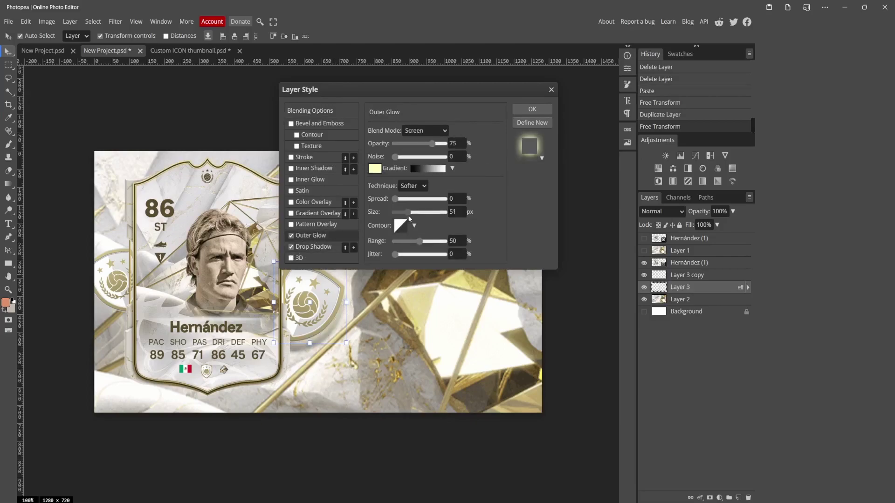
{"action": "left_click_drag", "start_coordinate": [394, 212], "coordinate": [404, 212]}
{"action": "left_click", "coordinate": [374, 168]}
{"action": "mouse_move", "coordinate": [164, 173]}
{"action": "left_mouse_down"}
{"action": "mouse_move", "coordinate": [180, 195]}
{"action": "mouse_move", "coordinate": [150, 177]}
{"action": "left_mouse_up"}
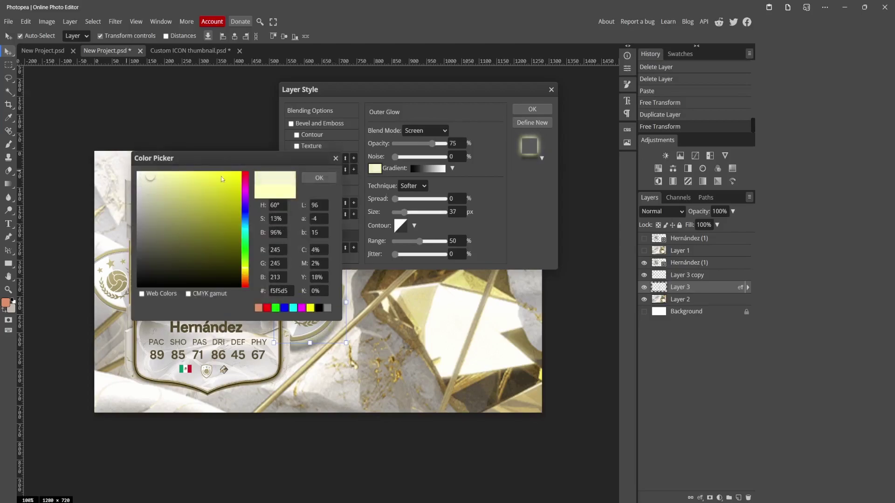
{"action": "left_click", "coordinate": [317, 179]}
{"action": "mouse_move", "coordinate": [404, 212]}
{"action": "left_mouse_down"}
{"action": "mouse_move", "coordinate": [417, 212]}
{"action": "mouse_move", "coordinate": [401, 199]}
{"action": "left_mouse_up"}
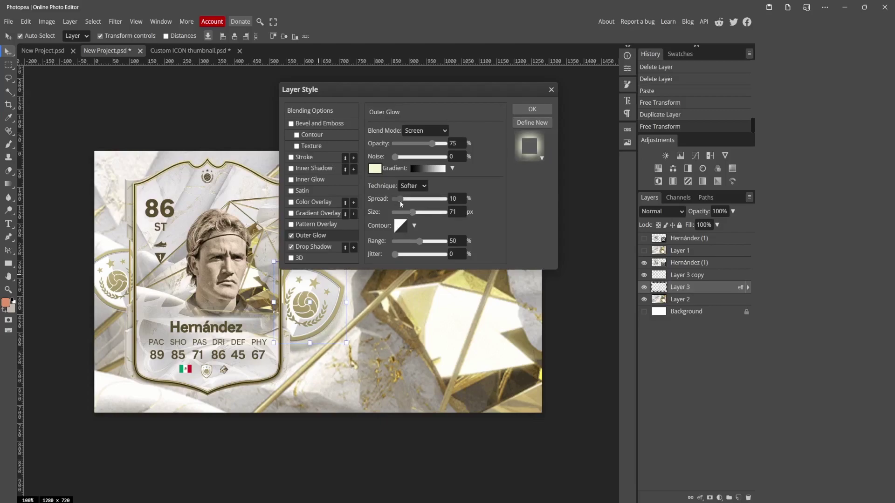
{"action": "left_click", "coordinate": [531, 109]}
- Apply a drop shadow and an outer glow with 10% spread and 71 px size to the left shield copy
{"action": "left_click", "coordinate": [348, 313]}
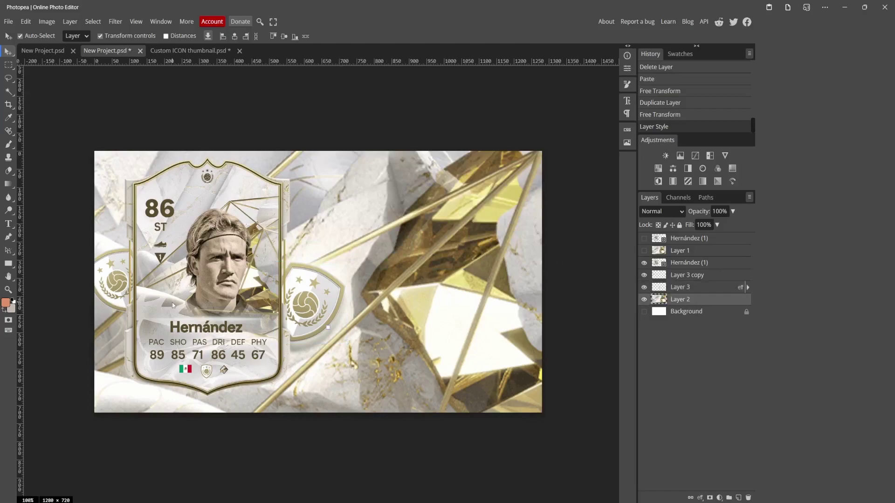
{"action": "left_click", "coordinate": [713, 287]}
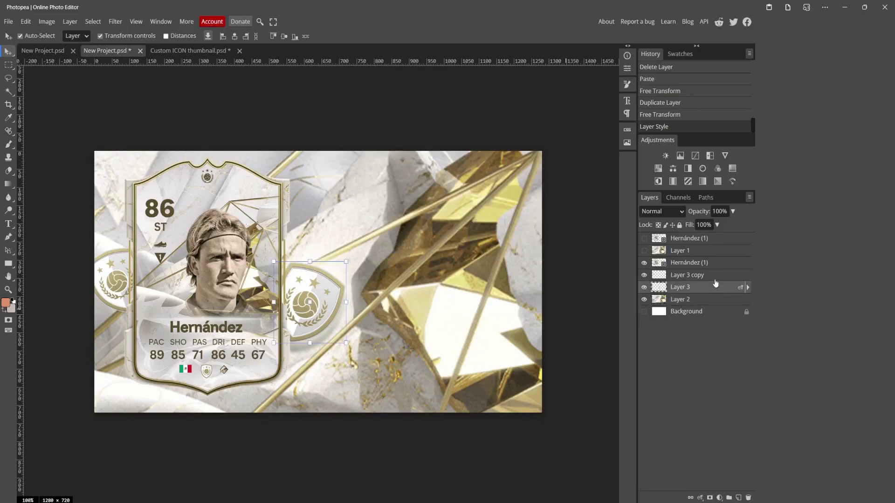
{"action": "left_click", "coordinate": [720, 280]}
{"action": "double_click", "coordinate": [719, 280]}
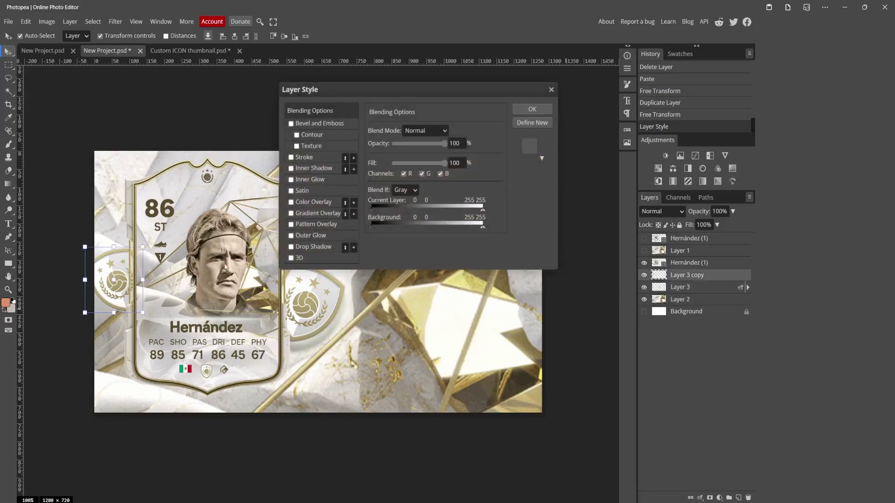
{"action": "left_click", "coordinate": [311, 247]}
{"action": "left_click", "coordinate": [307, 239]}
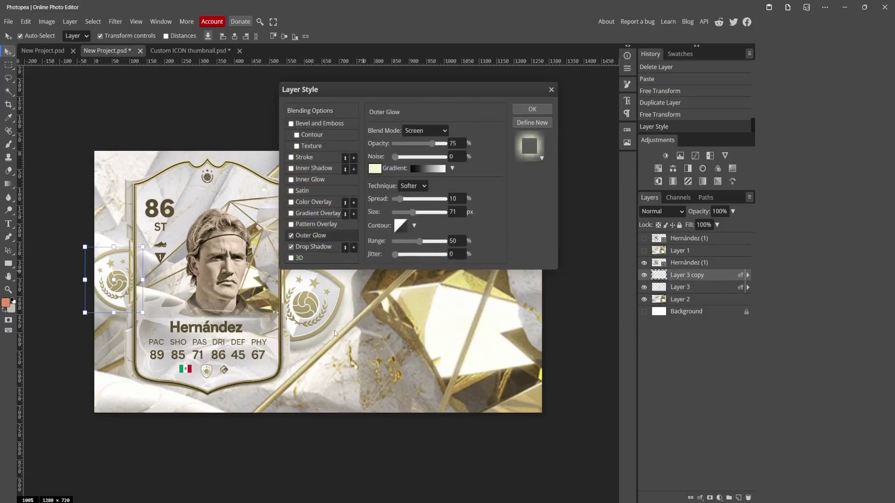
{"action": "left_click", "coordinate": [531, 109]}
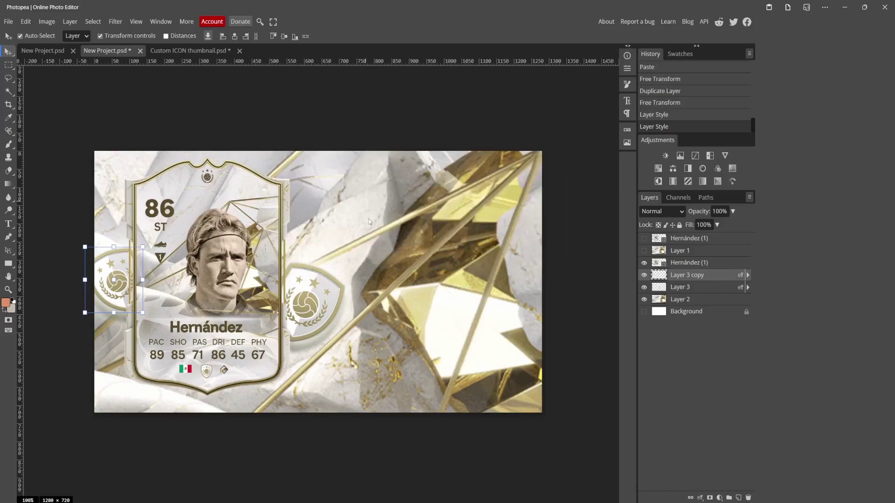
{"action": "left_click", "coordinate": [370, 221]}
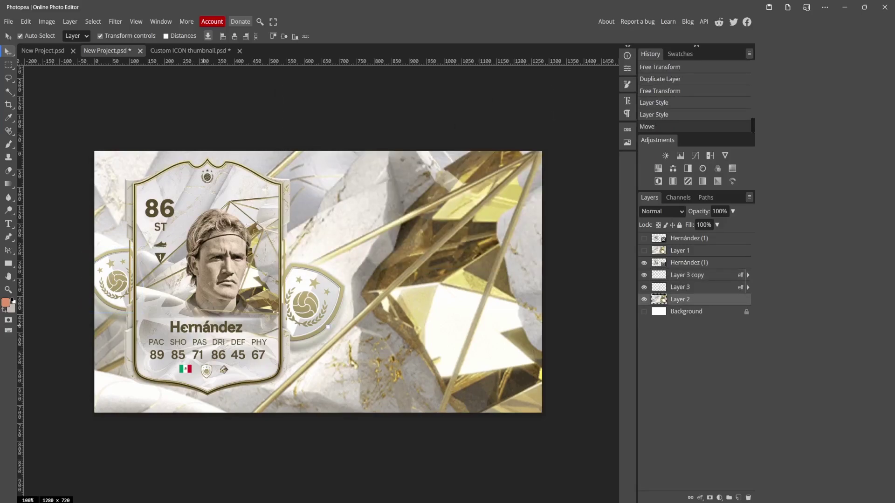
- Check the Custom ICON thumbnail reference, then search Bing for "mexico flag png" and show the image results
{"action": "left_click", "coordinate": [185, 50]}
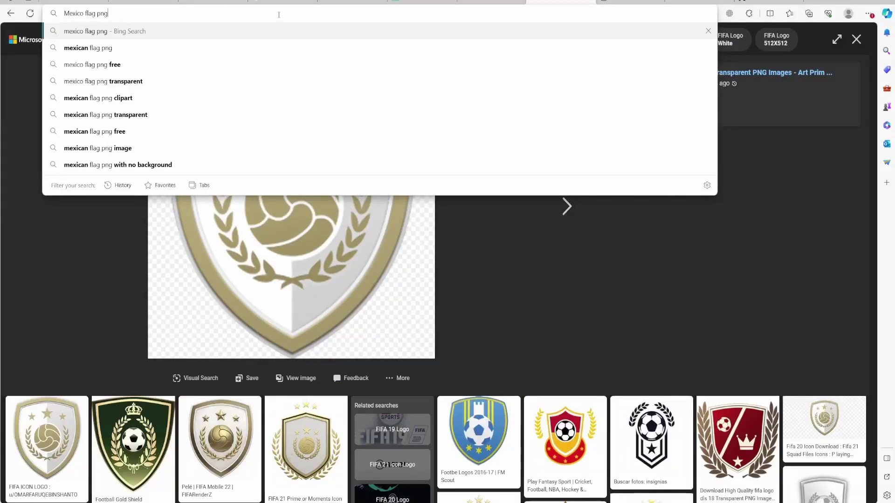
{"action": "key", "text": "Return"}
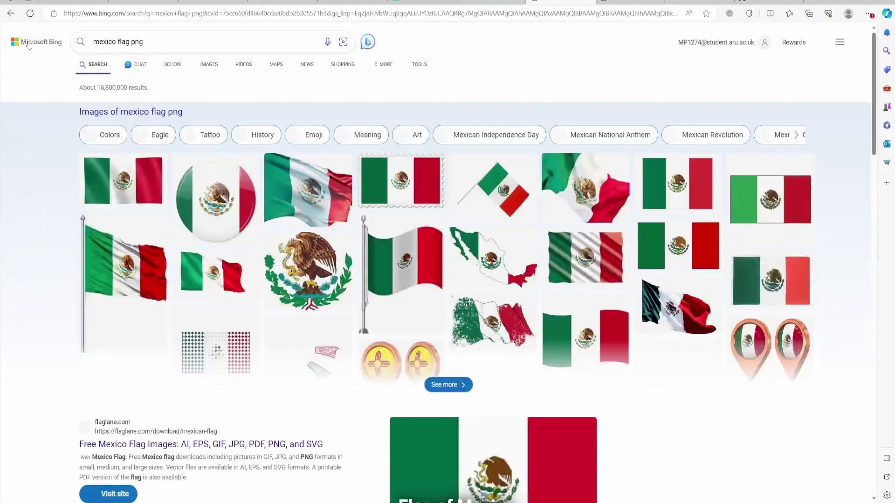
{"action": "left_click", "coordinate": [215, 64]}
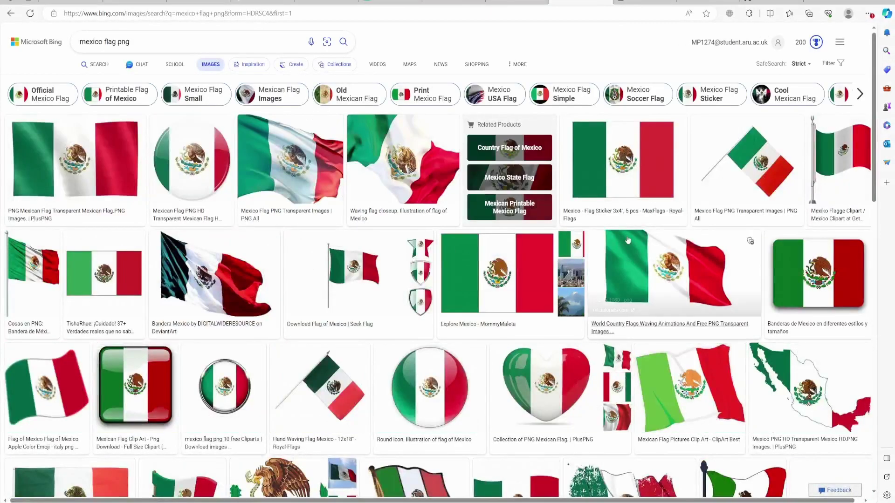
- Browse the Mexican flag images and open the first result, the gently waving transparent flag from PlusPNG
{"action": "scroll", "coordinate": [385, 237], "scroll_direction": "down", "scroll_amount": 10}
{"action": "scroll", "coordinate": [384, 237], "scroll_direction": "up", "scroll_amount": 10}
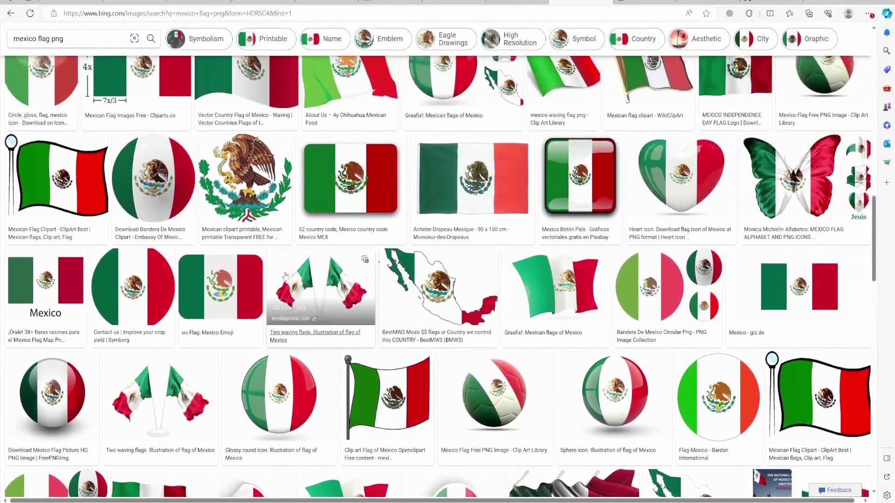
{"action": "scroll", "coordinate": [393, 275], "scroll_direction": "up", "scroll_amount": 4}
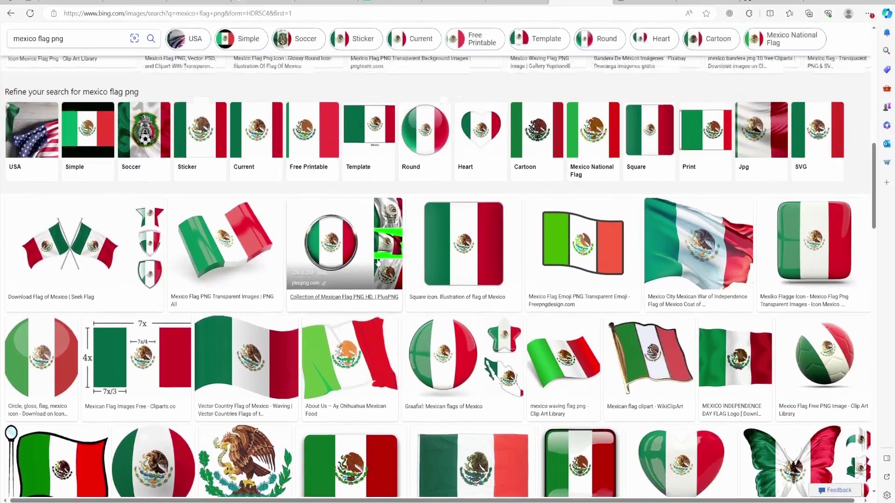
{"action": "scroll", "coordinate": [376, 274], "scroll_direction": "up", "scroll_amount": 5}
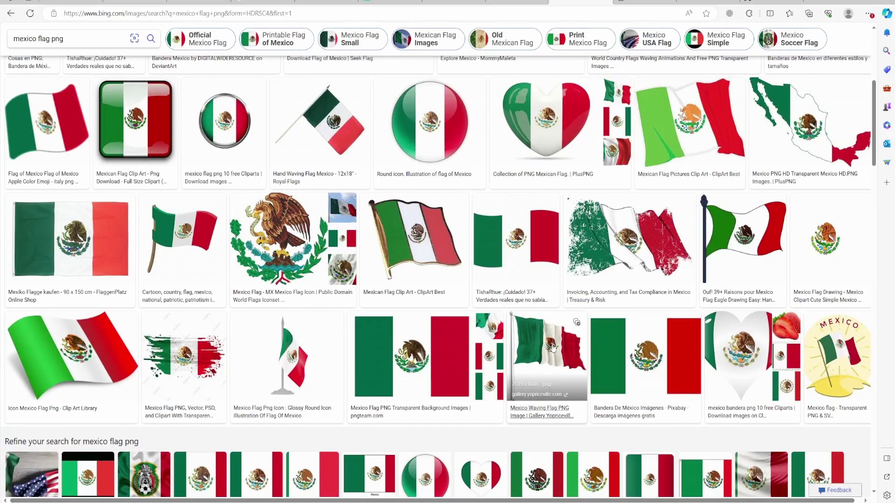
{"action": "scroll", "coordinate": [540, 323], "scroll_direction": "up", "scroll_amount": 1}
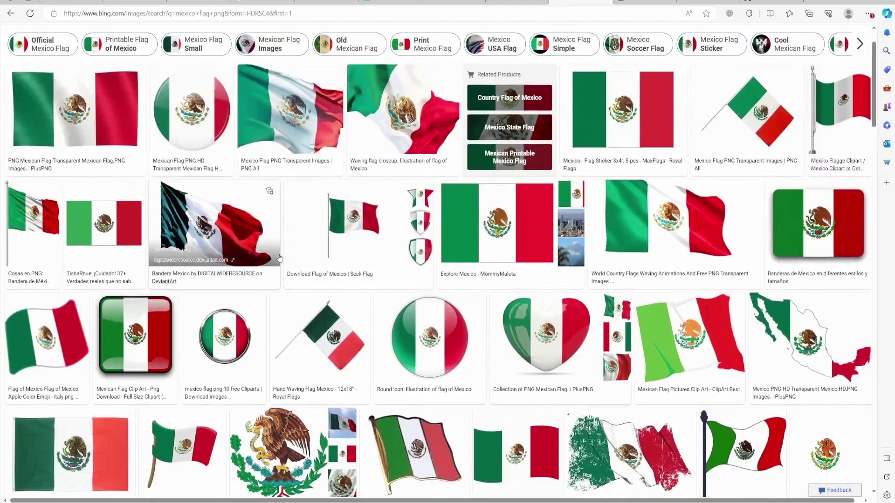
{"action": "scroll", "coordinate": [512, 243], "scroll_direction": "up", "scroll_amount": 1}
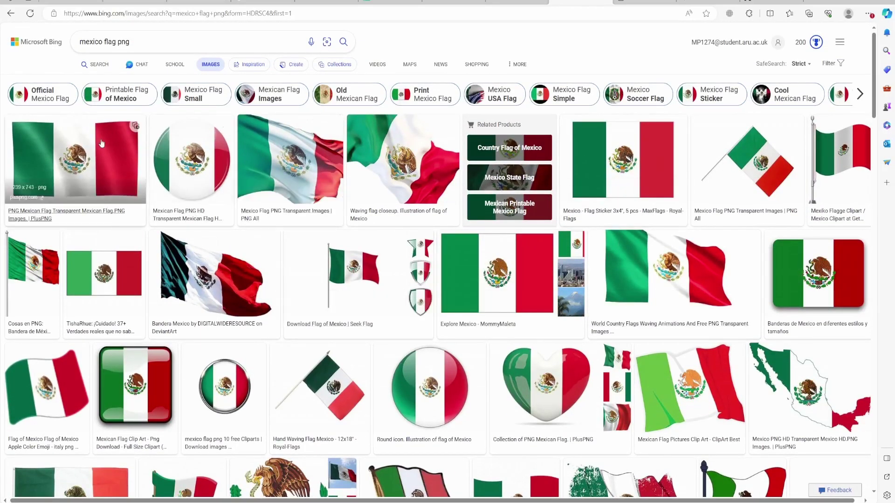
{"action": "left_click", "coordinate": [88, 158]}
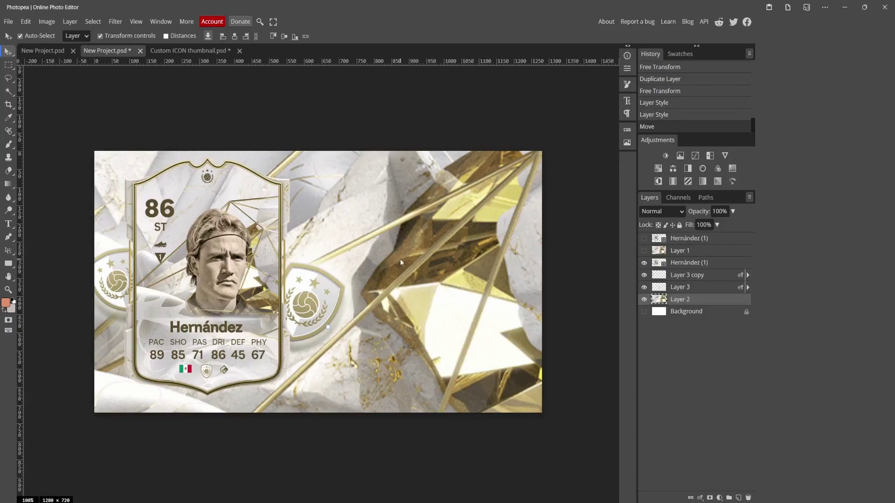
- Paste the Mexican flag, shrink it, and slant it horizontally by -27° near the backdrop's upper right
{"action": "key", "text": "ctrl+v"}
{"action": "left_click_drag", "start_coordinate": [374, 156], "coordinate": [440, 206]}
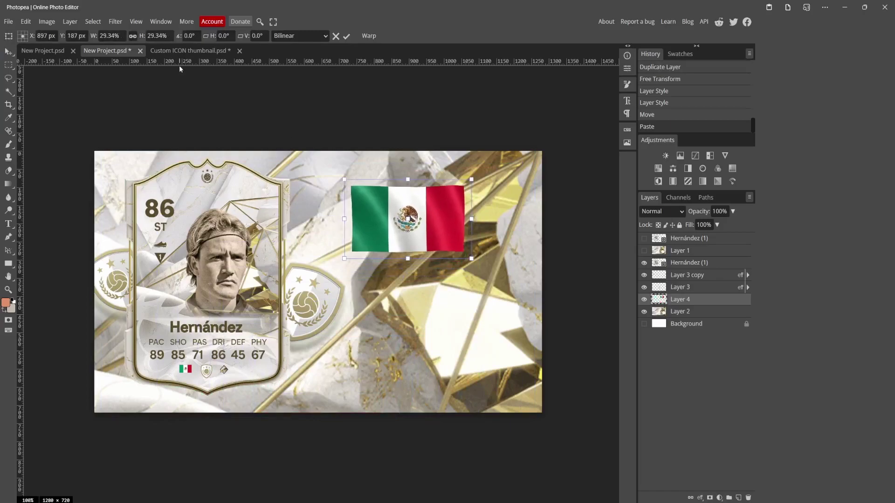
{"action": "left_click", "coordinate": [188, 50]}
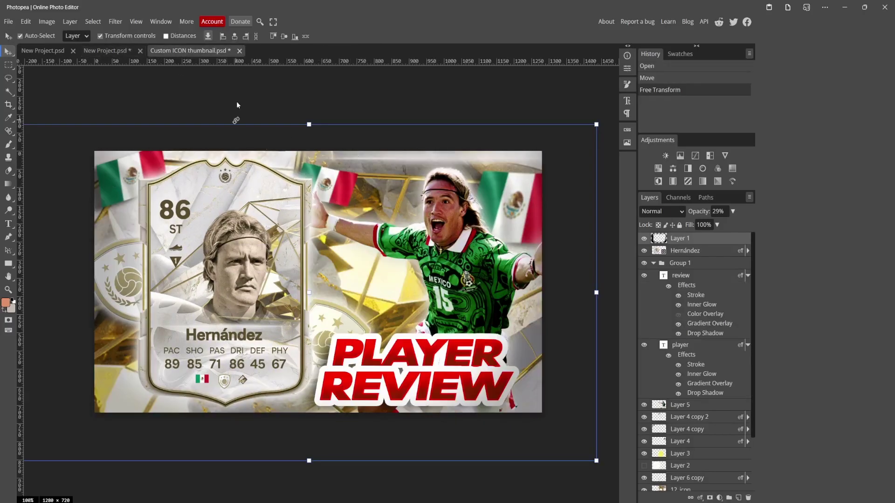
{"action": "left_click", "coordinate": [107, 51]}
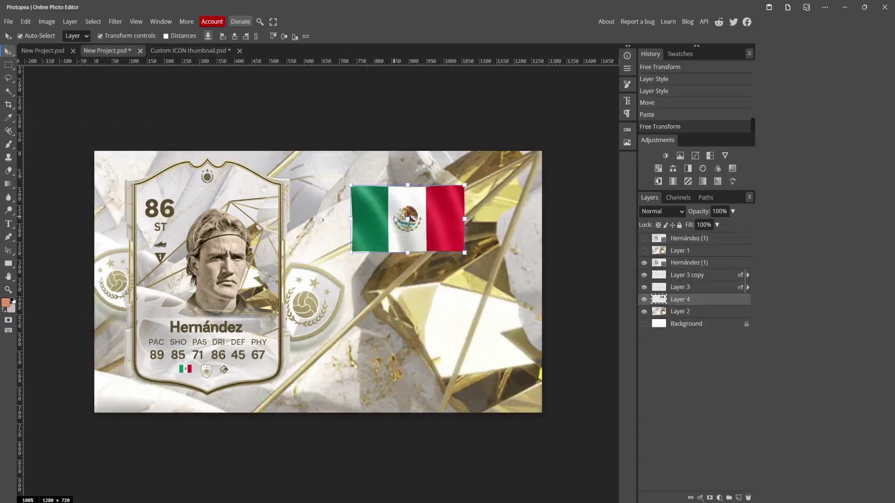
{"action": "left_click_drag", "start_coordinate": [464, 185], "coordinate": [484, 177]}
{"action": "left_click_drag", "start_coordinate": [349, 184], "coordinate": [446, 172]}
- Apply a motion blur with 0° angle and 4 px distance to the flag, and scale it to about 90%
{"action": "left_click", "coordinate": [115, 22]}
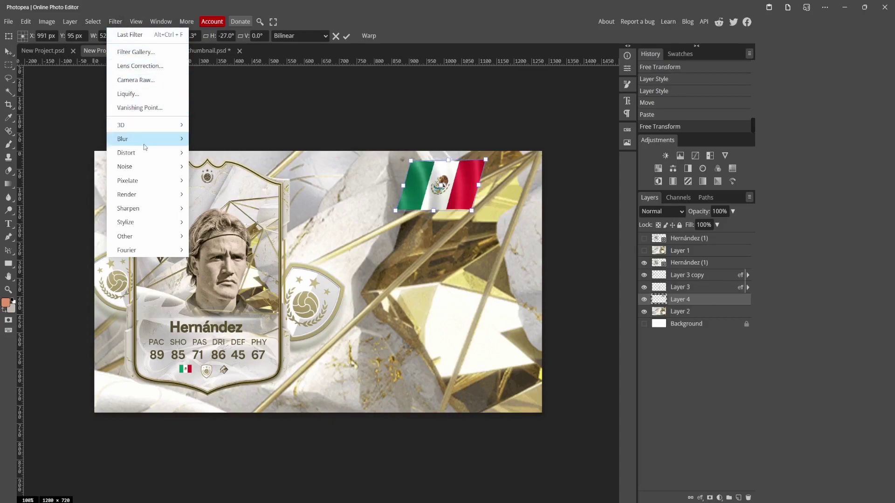
{"action": "mouse_move", "coordinate": [144, 144]}
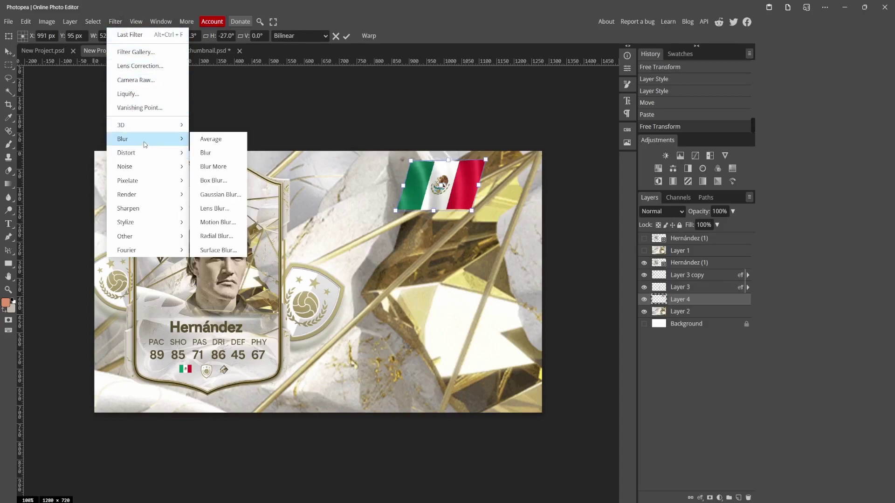
{"action": "left_click", "coordinate": [221, 222]}
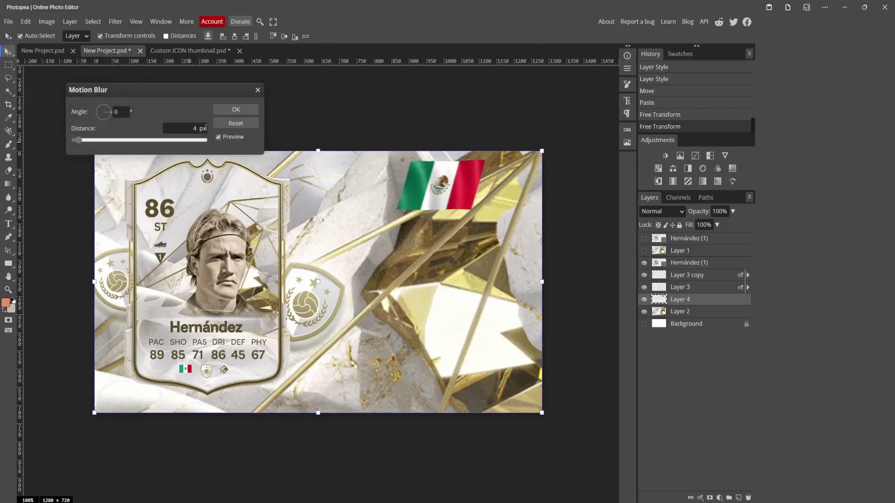
{"action": "left_click", "coordinate": [235, 111]}
{"action": "left_click_drag", "start_coordinate": [486, 159], "coordinate": [476, 173]}
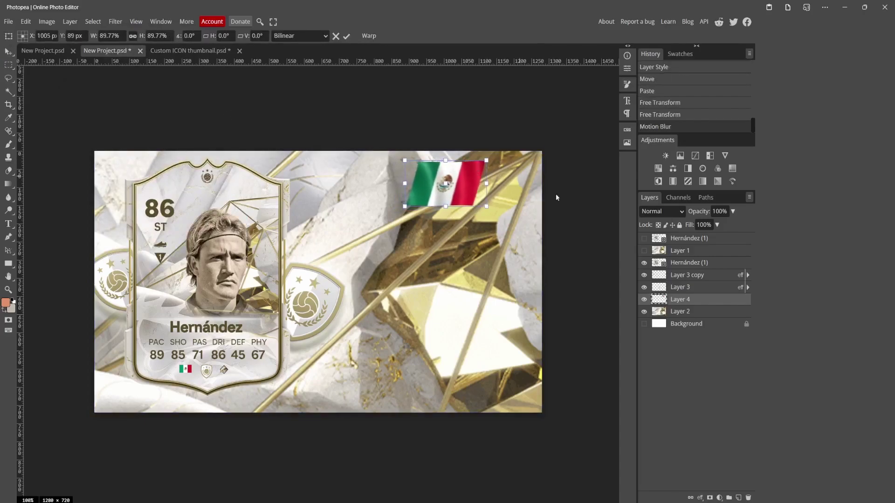
{"action": "key", "text": "Return"}
- Add a drop shadow to the flag layer and transfer the shield copy's layer style onto it
{"action": "double_click", "coordinate": [705, 300]}
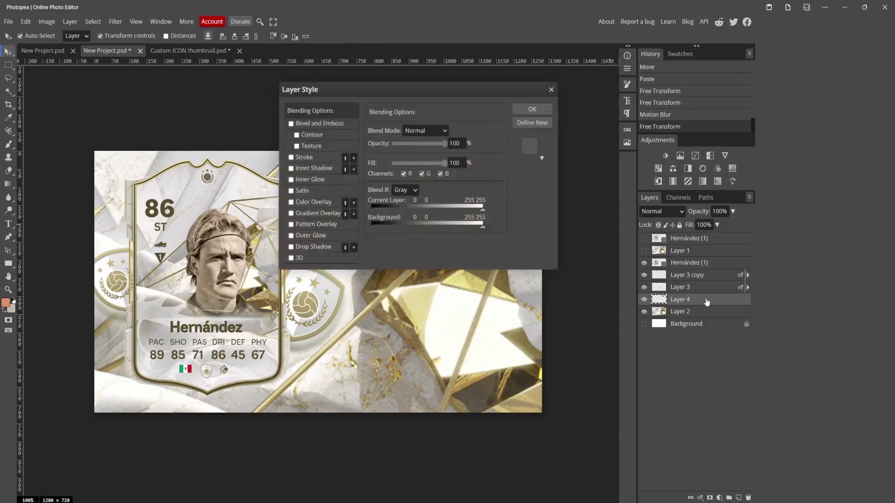
{"action": "left_click", "coordinate": [304, 248]}
{"action": "left_click", "coordinate": [532, 109]}
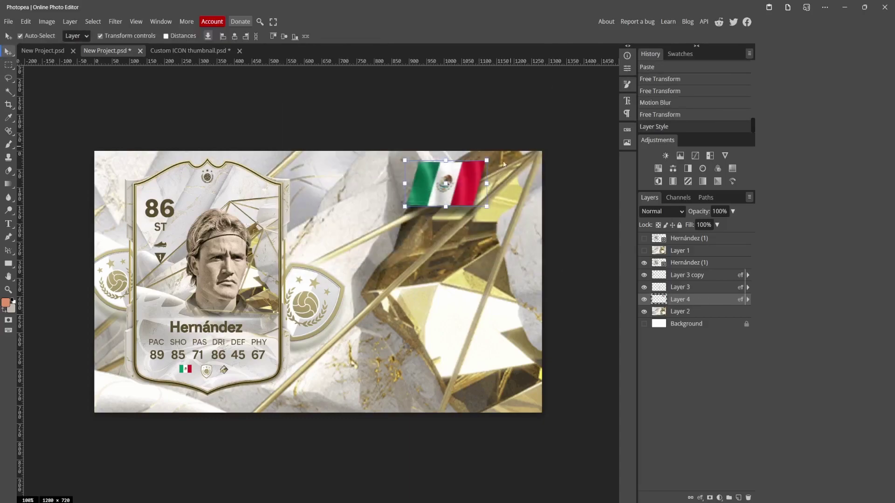
{"action": "left_click_drag", "start_coordinate": [739, 276], "coordinate": [712, 302]}
- Scale the flag to about 87%, tilt it about 6.6° and nudge it toward the upper edge, comparing with the Custom ICON thumbnail
{"action": "mouse_move", "coordinate": [487, 160]}
{"action": "left_mouse_down"}
{"action": "mouse_move", "coordinate": [476, 167]}
{"action": "mouse_move", "coordinate": [494, 155]}
{"action": "left_mouse_up"}
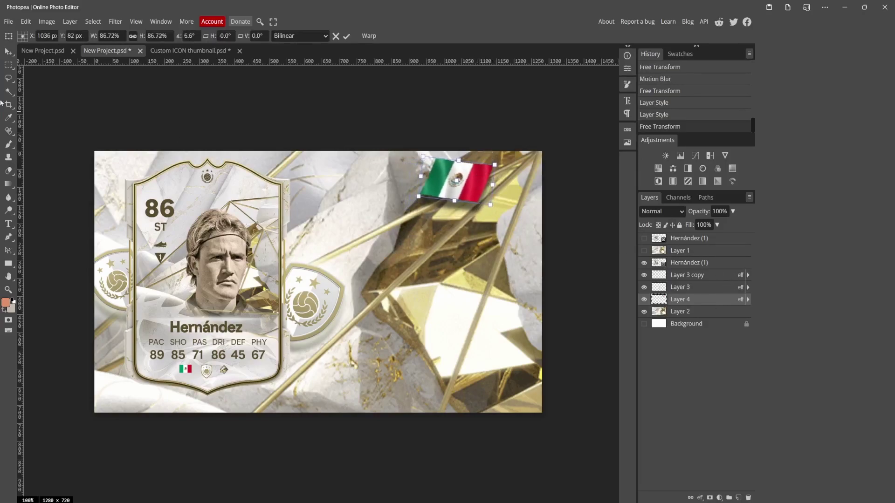
{"action": "left_click", "coordinate": [9, 54]}
{"action": "left_click", "coordinate": [389, 134]}
{"action": "left_click", "coordinate": [428, 182]}
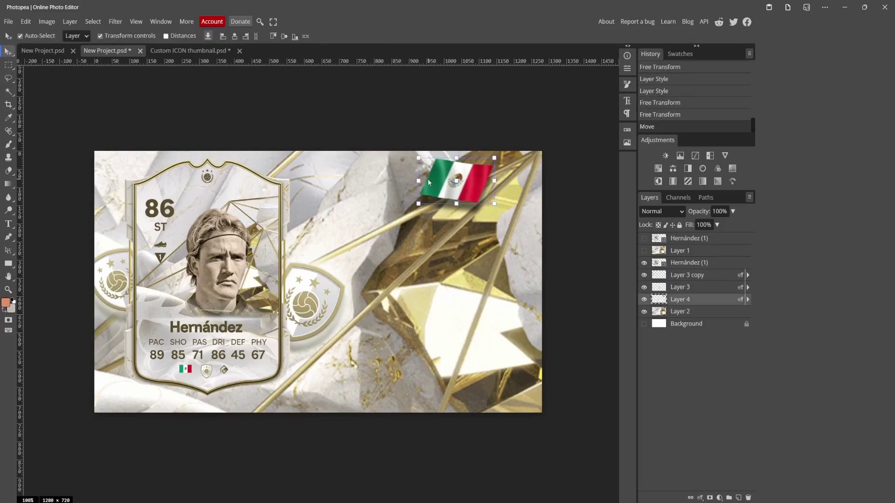
{"action": "left_click_drag", "start_coordinate": [456, 176], "coordinate": [460, 172]}
{"action": "left_click", "coordinate": [188, 50]}
{"action": "left_click", "coordinate": [114, 49]}
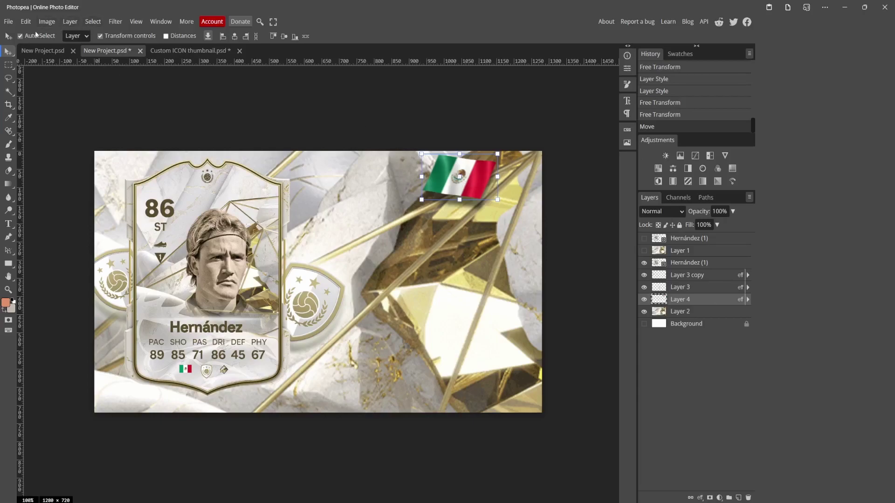
- Apply a Vibrance adjustment of 30 to the flag
{"action": "left_click", "coordinate": [46, 21]}
{"action": "mouse_move", "coordinate": [67, 48]}
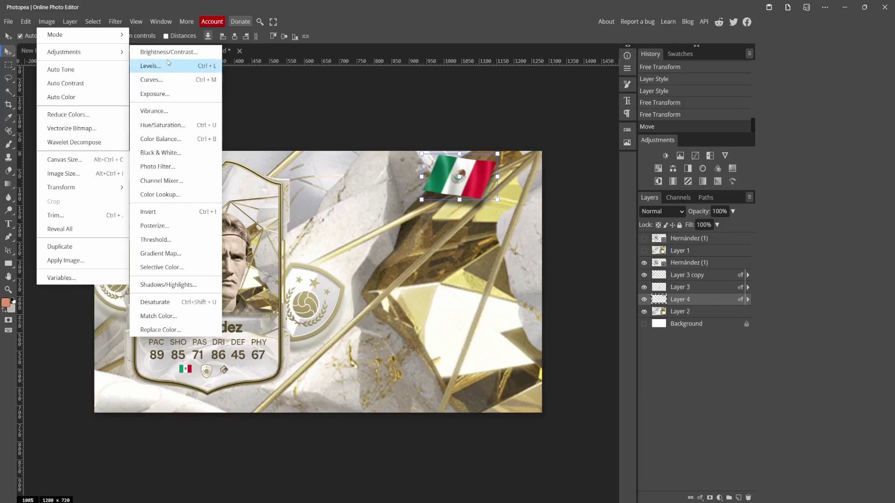
{"action": "left_click", "coordinate": [161, 110]}
{"action": "left_click_drag", "start_coordinate": [146, 122], "coordinate": [159, 122]}
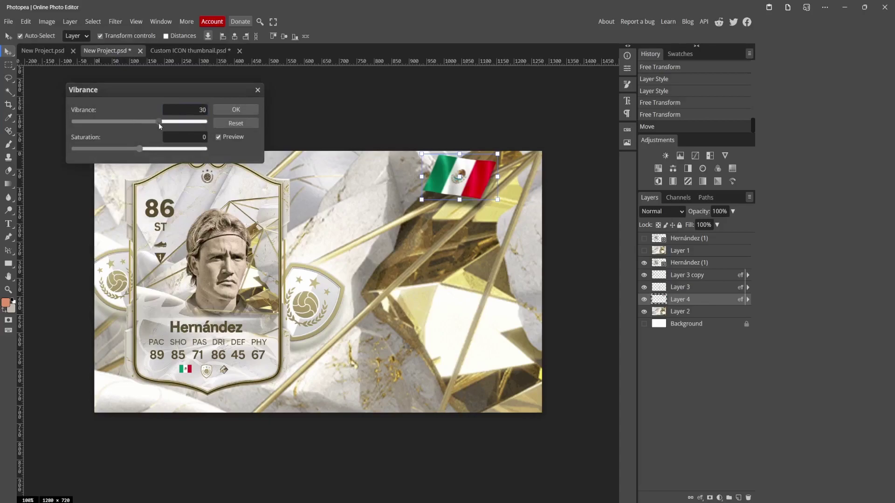
{"action": "left_click", "coordinate": [225, 106]}
- Apply a Hue/Saturation adjustment to the flag with saturation 5
{"action": "left_click", "coordinate": [46, 22]}
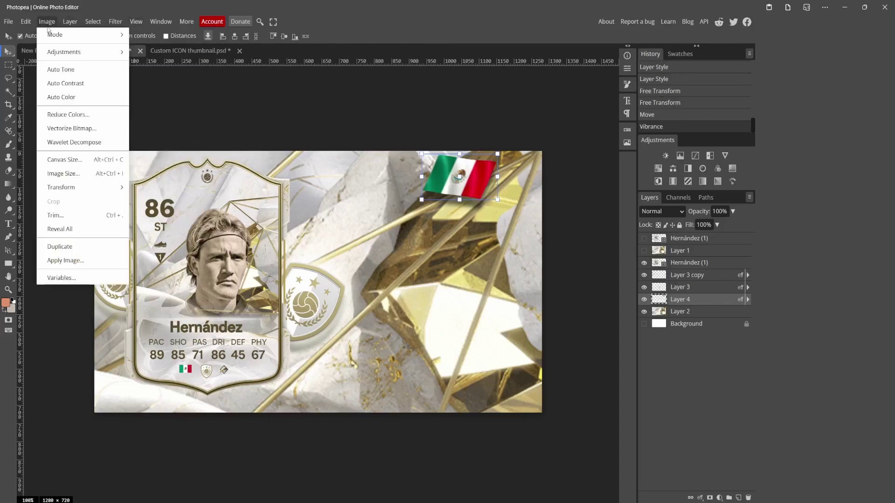
{"action": "left_click", "coordinate": [163, 125]}
{"action": "mouse_move", "coordinate": [139, 162]}
{"action": "left_mouse_down"}
{"action": "mouse_move", "coordinate": [153, 163]}
{"action": "mouse_move", "coordinate": [144, 162]}
{"action": "left_mouse_up"}
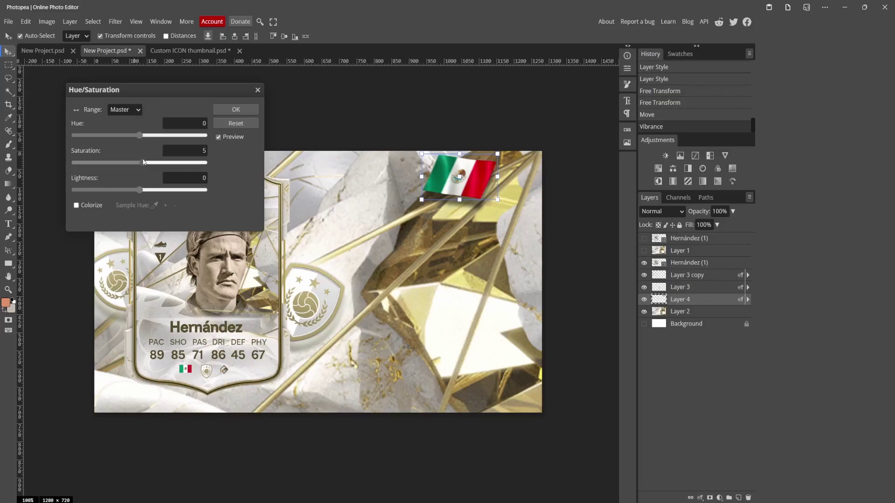
{"action": "left_click", "coordinate": [235, 109]}
- Apply an Exposure adjustment of 0.08 to the flag
{"action": "left_click", "coordinate": [46, 21]}
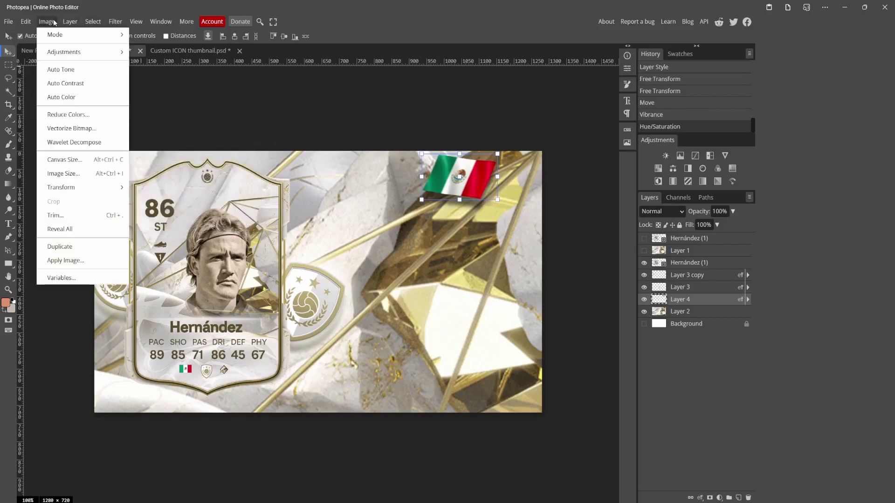
{"action": "mouse_move", "coordinate": [67, 52]}
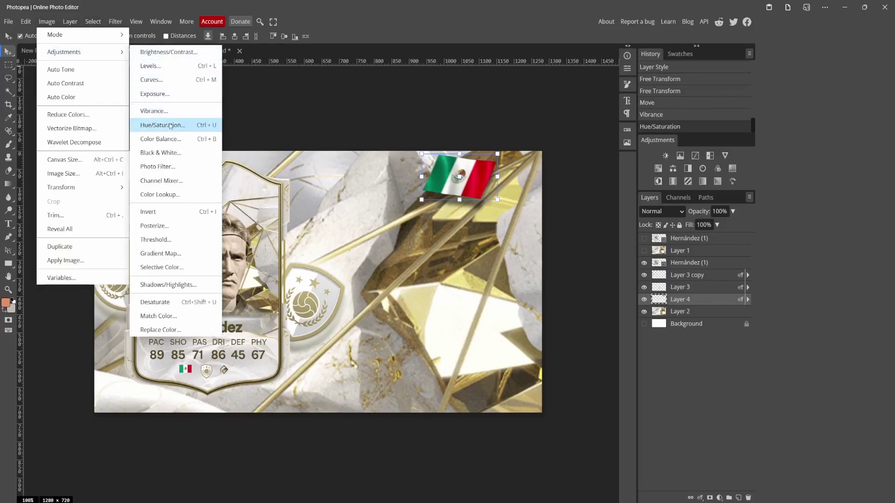
{"action": "left_click", "coordinate": [156, 94]}
{"action": "left_click_drag", "start_coordinate": [139, 121], "coordinate": [148, 123]}
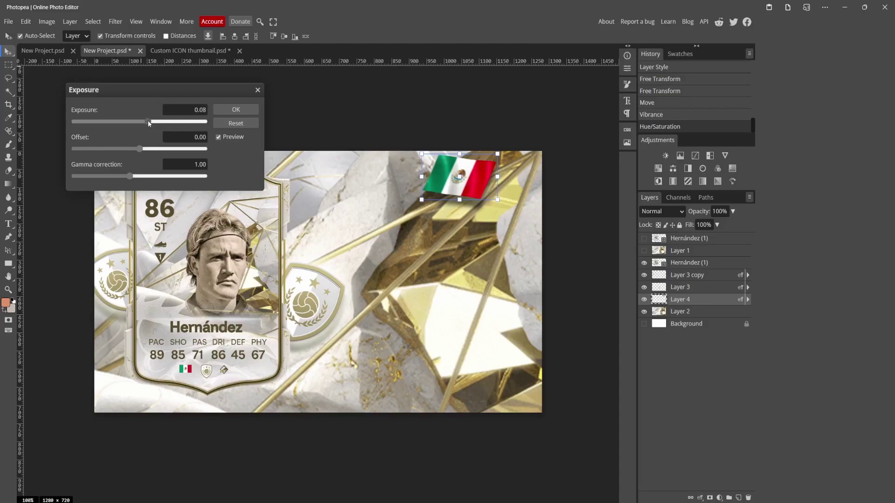
{"action": "left_click", "coordinate": [231, 108]}
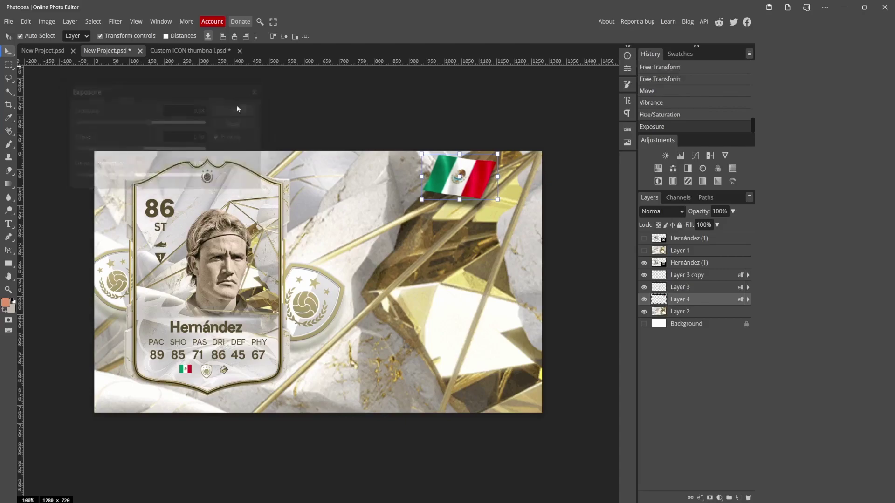
{"action": "left_click", "coordinate": [468, 198]}
{"action": "key", "text": "ctrl+v"}
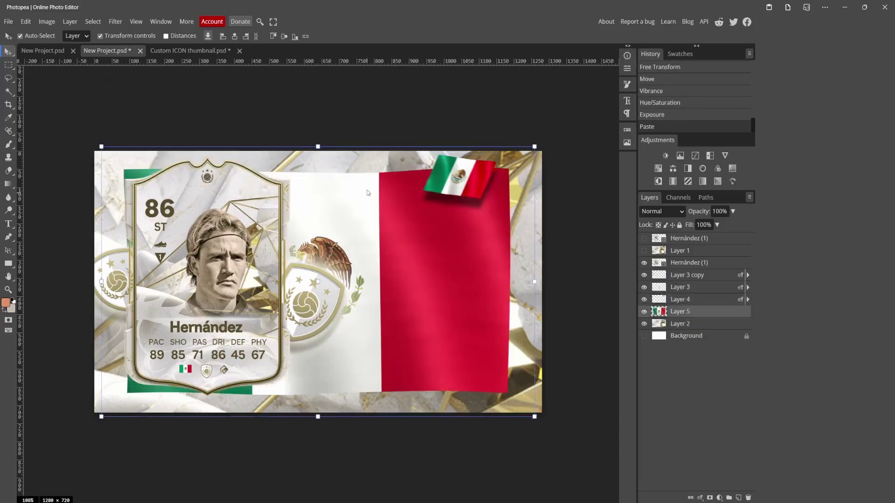
{"action": "left_click_drag", "start_coordinate": [344, 153], "coordinate": [400, 213]}
{"action": "left_click", "coordinate": [309, 192]}
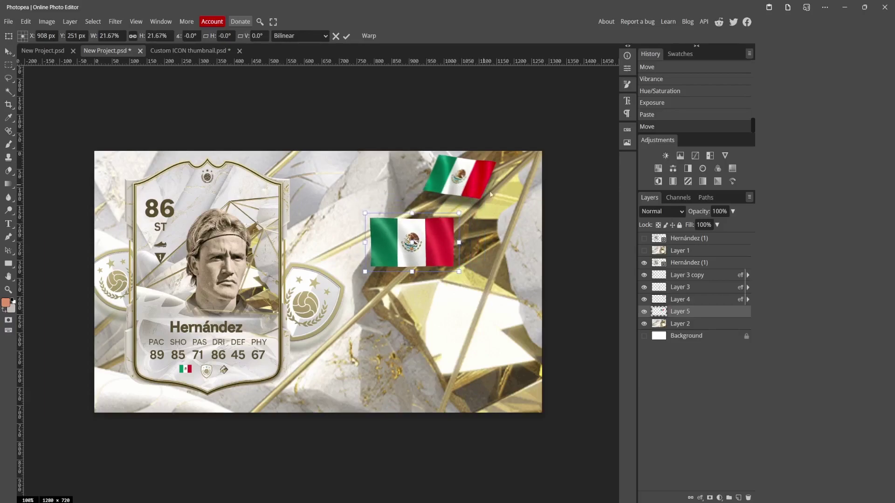
{"action": "left_click_drag", "start_coordinate": [433, 229], "coordinate": [362, 186]}
{"action": "key", "text": "Return"}
{"action": "key", "text": "Delete"}
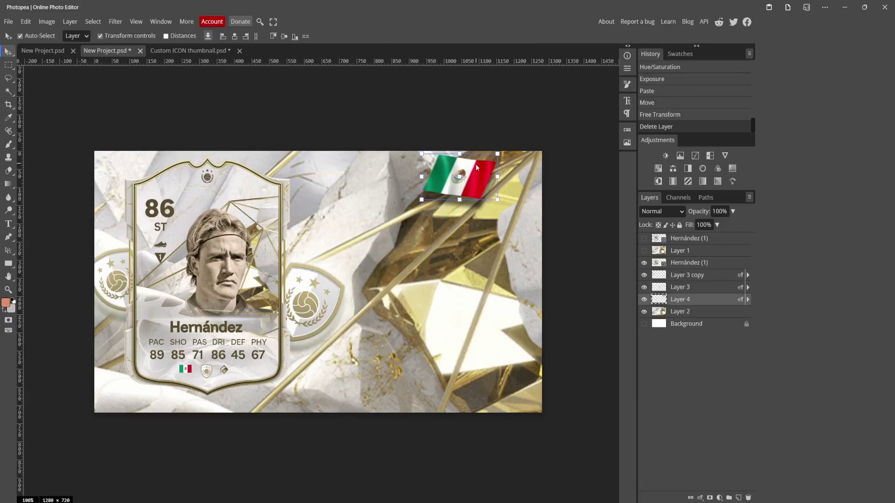
- Duplicate the flag, tilt and place the copy beside the card's upper right edge, and compare with the Custom ICON thumbnail
{"action": "key", "text": "ctrl+j"}
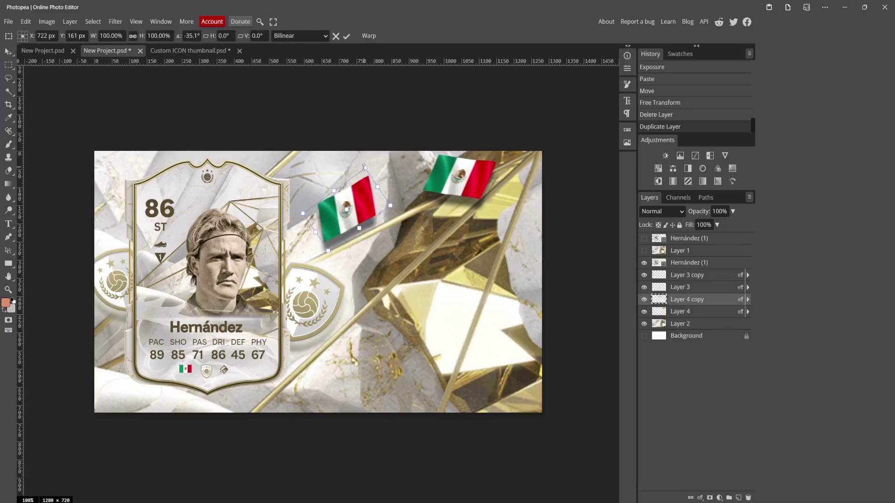
{"action": "left_click_drag", "start_coordinate": [364, 167], "coordinate": [309, 171]}
{"action": "left_click_drag", "start_coordinate": [377, 184], "coordinate": [335, 187]}
{"action": "left_click", "coordinate": [7, 49]}
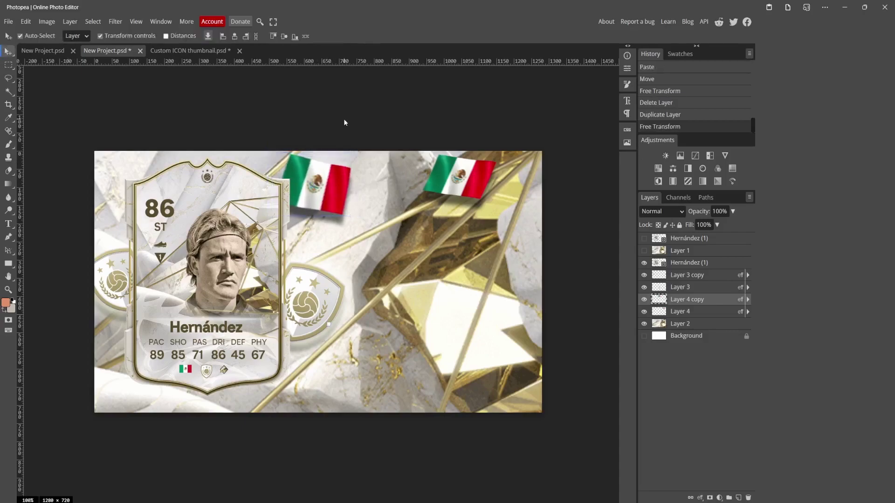
{"action": "left_click", "coordinate": [471, 180]}
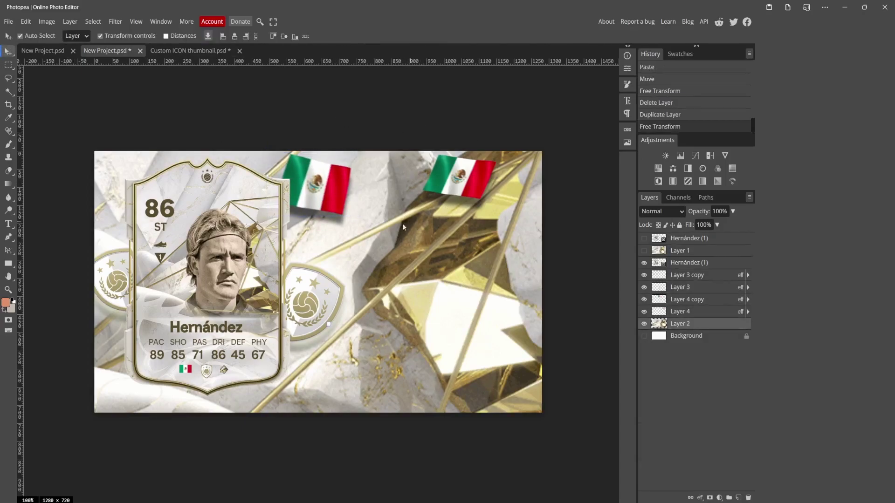
{"action": "left_click", "coordinate": [220, 51]}
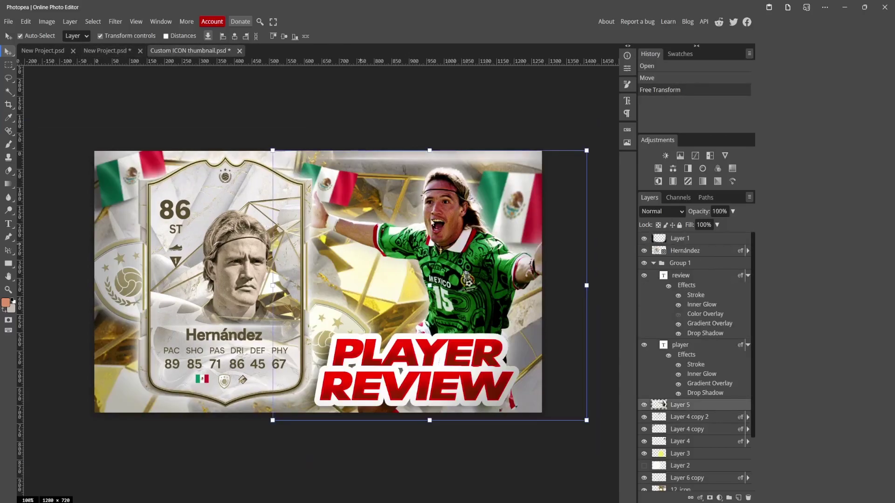
{"action": "left_click", "coordinate": [125, 51]}
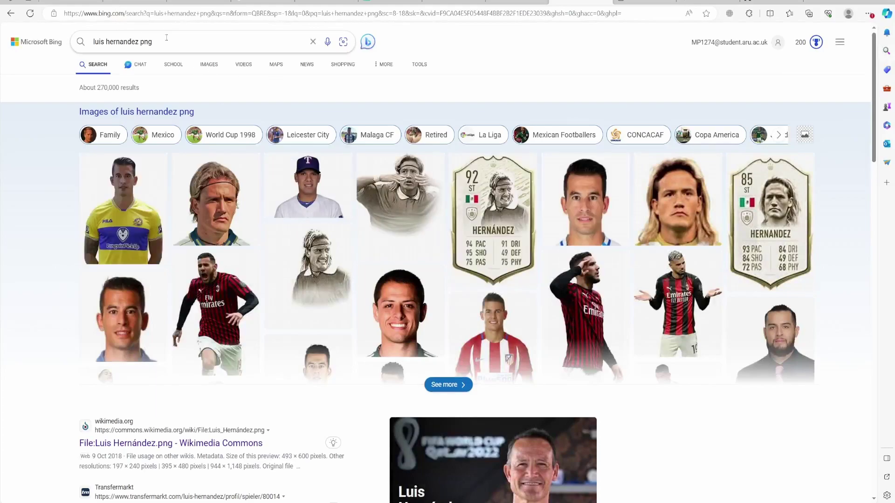
- In the browser, show the Bing image results for "luis hernandez png" and browse them for a usable player picture
{"action": "left_click", "coordinate": [209, 64]}
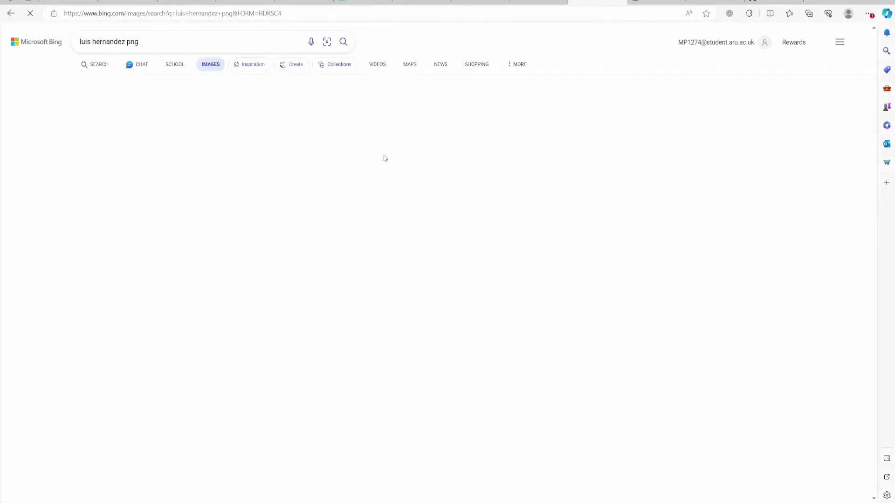
{"action": "scroll", "coordinate": [328, 403], "scroll_direction": "down", "scroll_amount": 2}
{"action": "scroll", "coordinate": [328, 403], "scroll_direction": "up", "scroll_amount": 2}
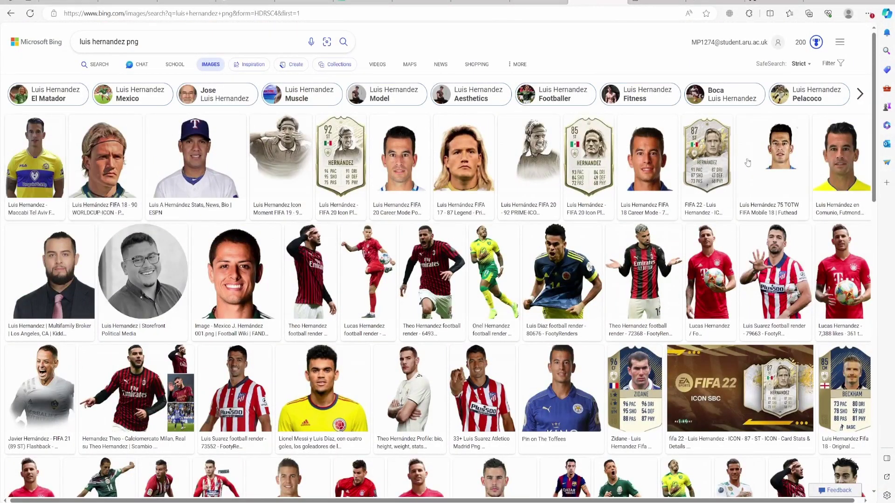
{"action": "scroll", "coordinate": [738, 176], "scroll_direction": "down", "scroll_amount": 2}
{"action": "scroll", "coordinate": [375, 168], "scroll_direction": "up", "scroll_amount": 2}
- Search Bing Images for "luis hernandez" and open the photo of him celebrating with outstretched arms in the green Mexico shirt
{"action": "left_click", "coordinate": [194, 41]}
{"action": "key", "text": "BackSpace"}
{"action": "key", "text": "BackSpace"}
{"action": "key", "text": "BackSpace"}
{"action": "key", "text": "BackSpace"}
{"action": "key", "text": "Return"}
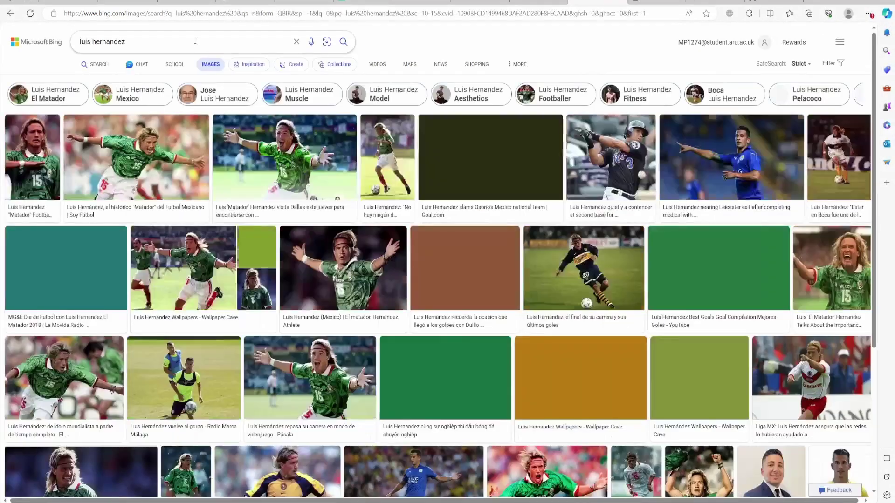
{"action": "left_click", "coordinate": [393, 293]}
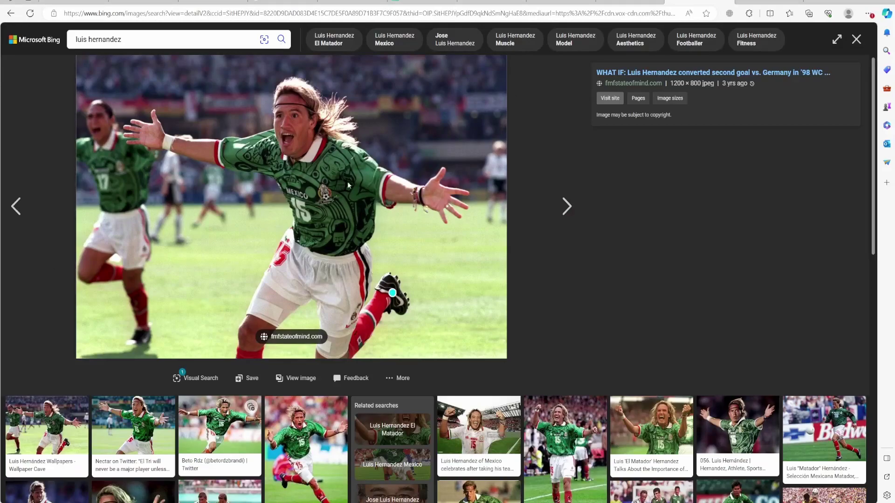
- Remove the photo's background in remove.bg and place the downloaded player cutout in the Photopea thumbnail project
{"action": "left_click", "coordinate": [264, 39]}
{"action": "left_click_drag", "start_coordinate": [393, 293], "coordinate": [463, 211]}
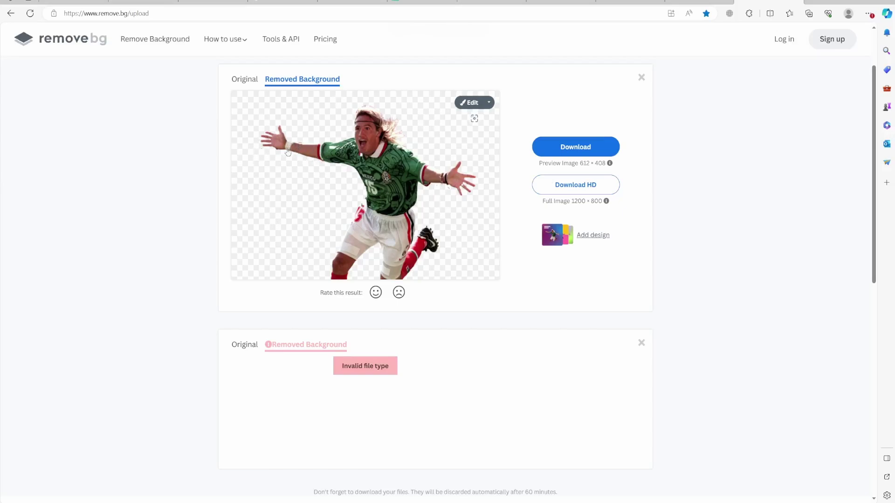
{"action": "left_click", "coordinate": [589, 155]}
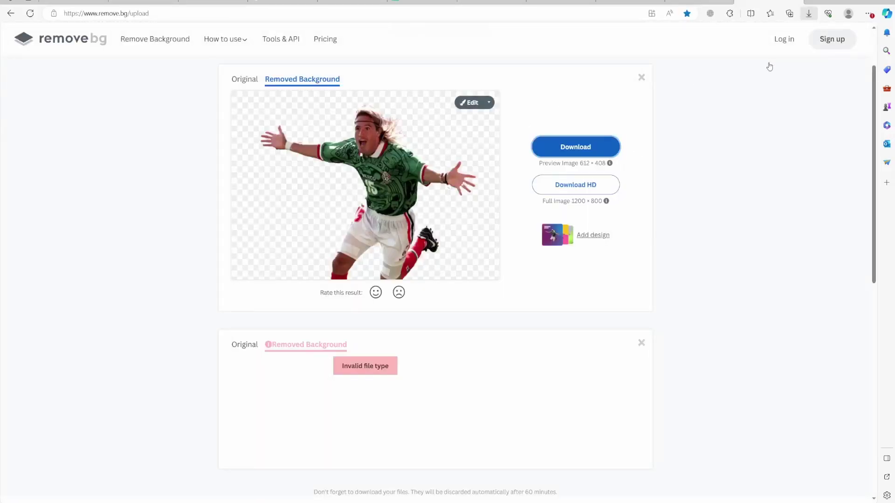
{"action": "left_click_drag", "start_coordinate": [714, 48], "coordinate": [375, 501]}
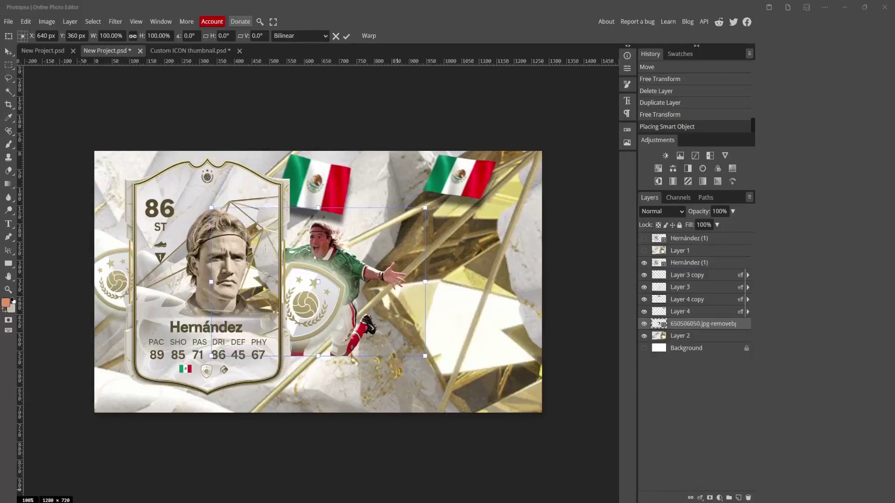
- Enlarge the player cutout to about 195% and place it beside the card so he fills the thumbnail's right half
{"action": "left_click_drag", "start_coordinate": [425, 207], "coordinate": [499, 157]}
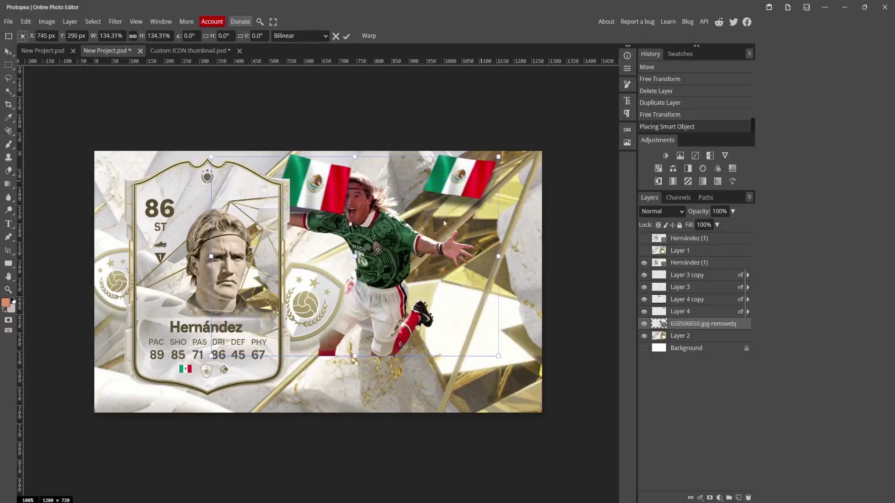
{"action": "left_click_drag", "start_coordinate": [420, 241], "coordinate": [480, 332]}
{"action": "left_click_drag", "start_coordinate": [427, 251], "coordinate": [441, 164]}
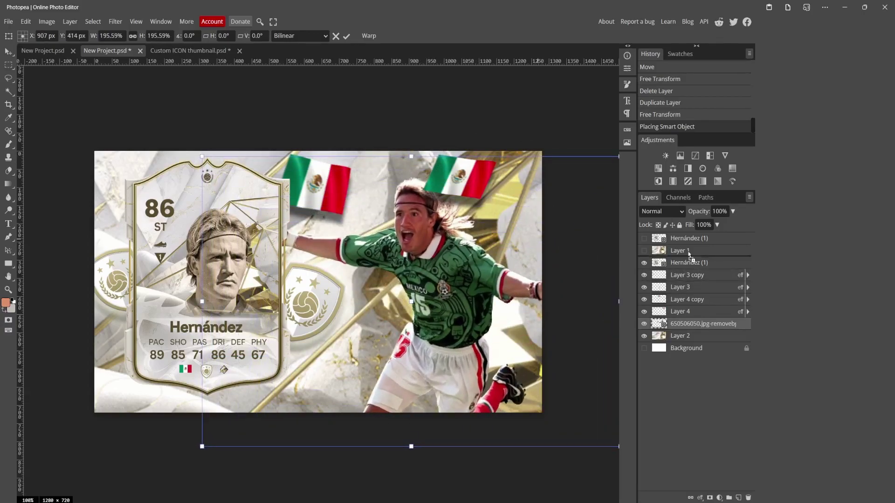
- Reorder the layers so the player cutout sits above the flags and shields but directly beneath the visible Hernández card
{"action": "left_click", "coordinate": [706, 324]}
{"action": "left_click_drag", "start_coordinate": [691, 324], "coordinate": [687, 298]}
{"action": "left_click_drag", "start_coordinate": [685, 259], "coordinate": [686, 277]}
{"action": "left_click", "coordinate": [687, 276]}
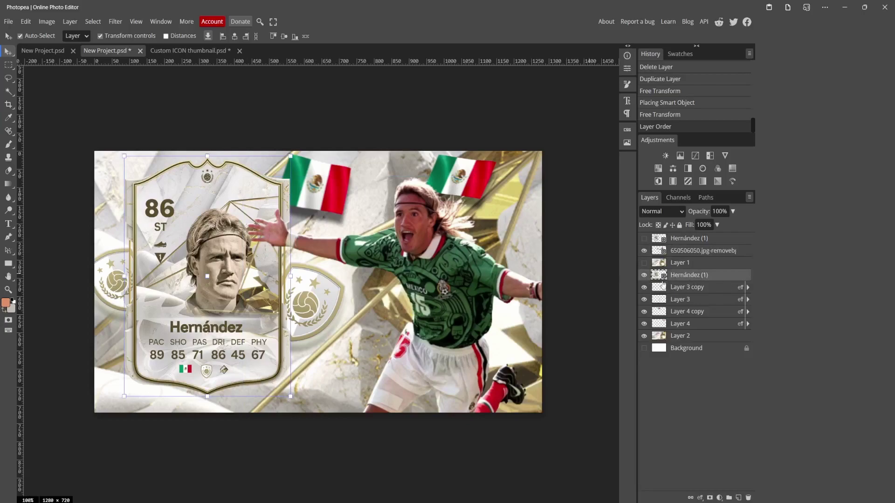
{"action": "left_click_drag", "start_coordinate": [712, 277], "coordinate": [708, 255]}
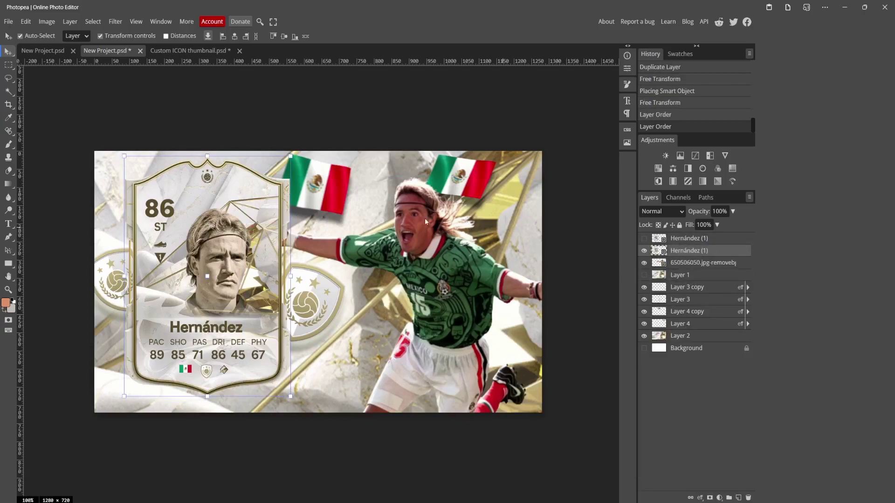
- Reposition the player cutout slightly, to about X 897 px and Y 399 px, keeping his hand tucked behind the card
{"action": "left_click_drag", "start_coordinate": [471, 246], "coordinate": [473, 243]}
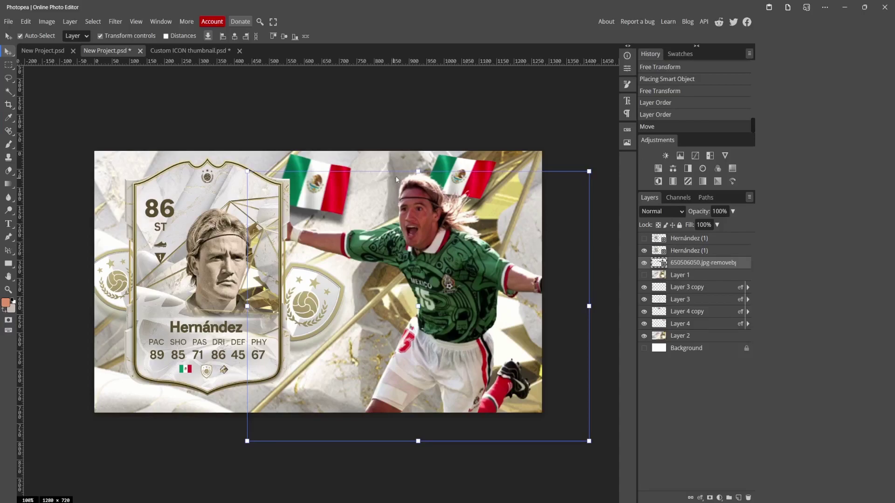
{"action": "left_click", "coordinate": [418, 172]}
{"action": "left_click_drag", "start_coordinate": [494, 240], "coordinate": [488, 241]}
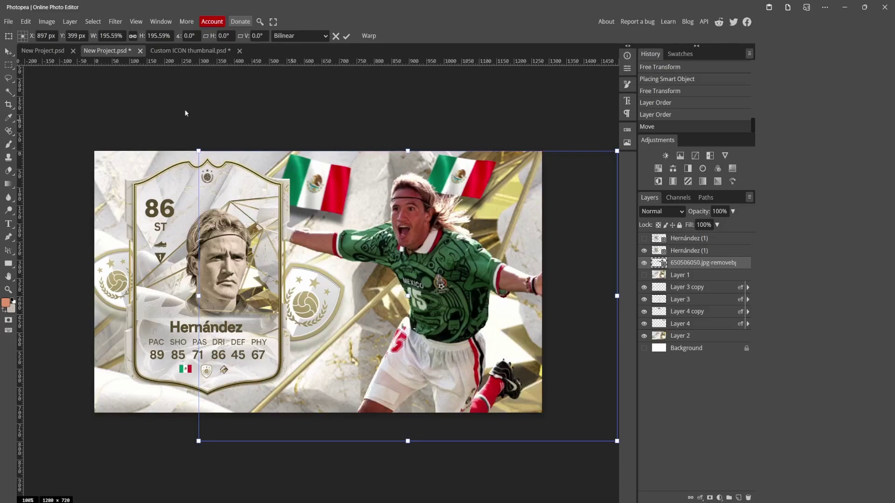
{"action": "left_click", "coordinate": [8, 51]}
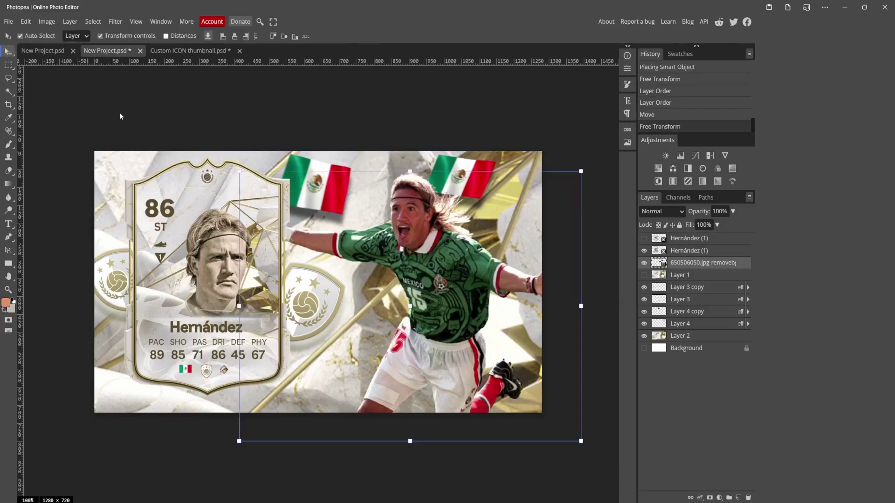
- Add a Multiply drop shadow at 57% opacity and a Screen outer glow at 75% opacity to the player cutout
{"action": "double_click", "coordinate": [739, 266]}
{"action": "left_click", "coordinate": [314, 248]}
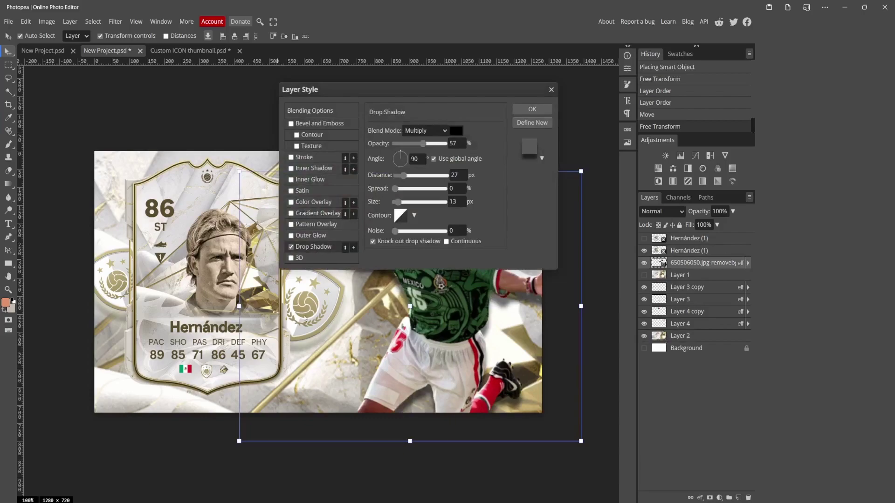
{"action": "left_click", "coordinate": [314, 237]}
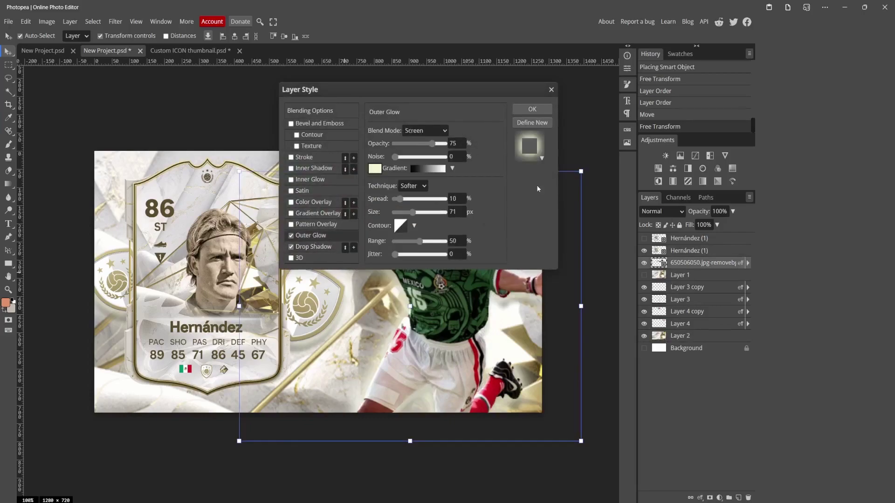
{"action": "left_click", "coordinate": [532, 109]}
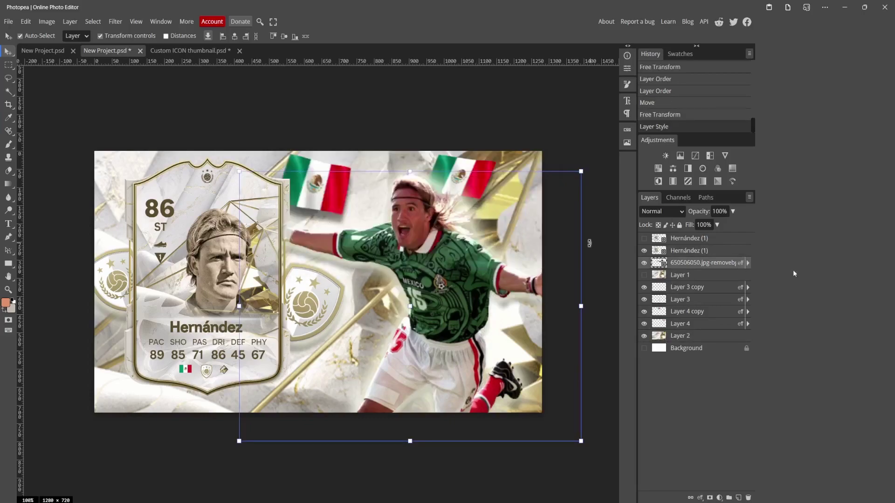
- Give the visible Hernández card layer a drop shadow at 57% opacity and an outer glow
{"action": "double_click", "coordinate": [713, 250]}
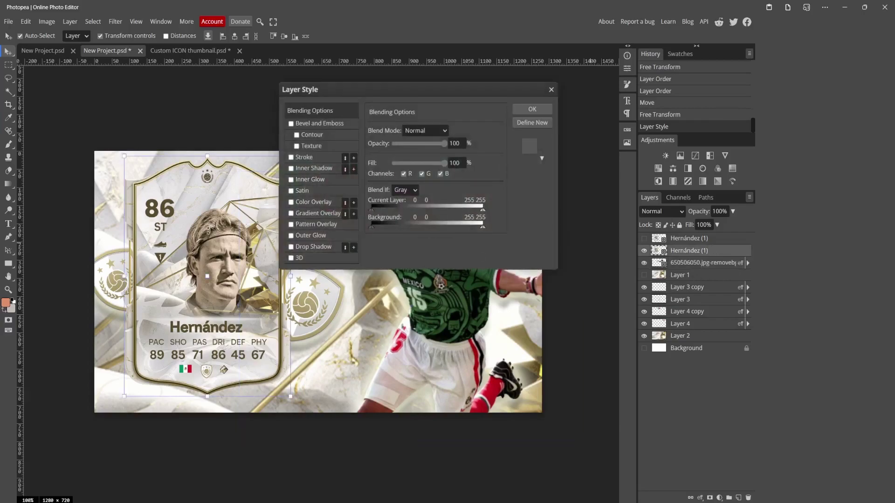
{"action": "left_click", "coordinate": [298, 247]}
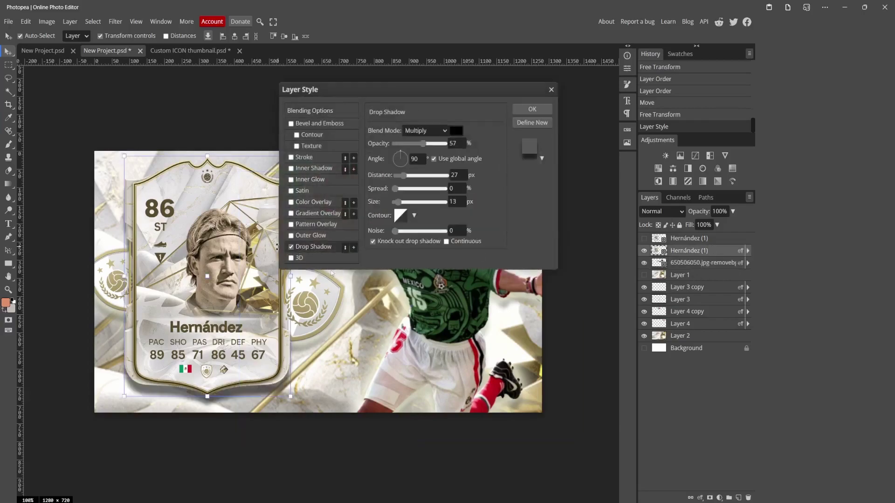
{"action": "left_click", "coordinate": [316, 235]}
{"action": "left_click", "coordinate": [532, 109]}
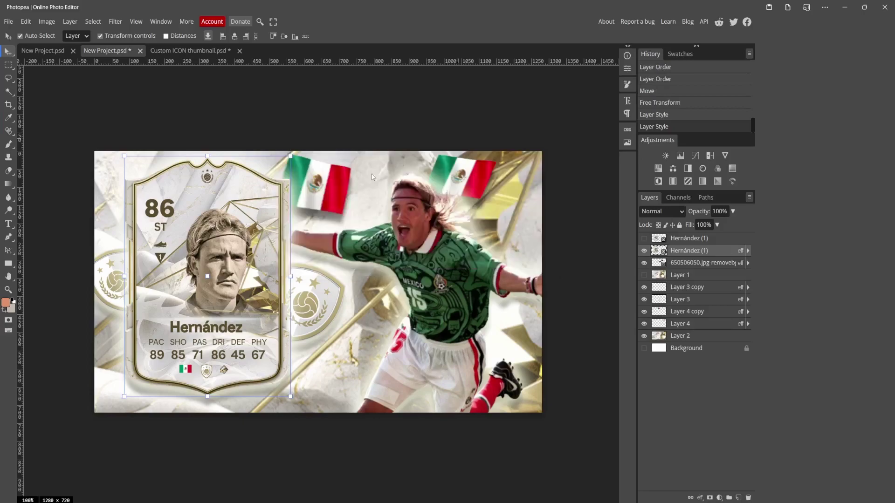
- Check the title in the Custom ICON thumbnail and add the text "PLAYER" between the card and the player's legs
{"action": "left_click", "coordinate": [191, 50]}
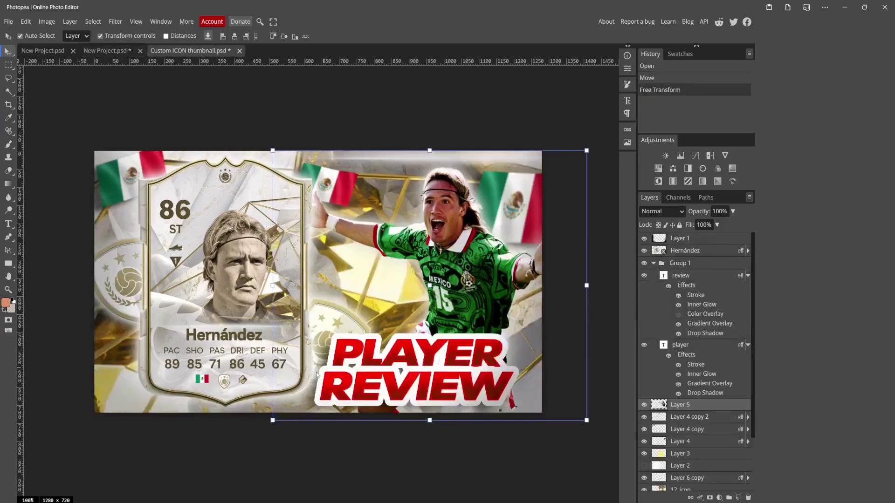
{"action": "left_click", "coordinate": [367, 353]}
{"action": "left_click", "coordinate": [107, 50]}
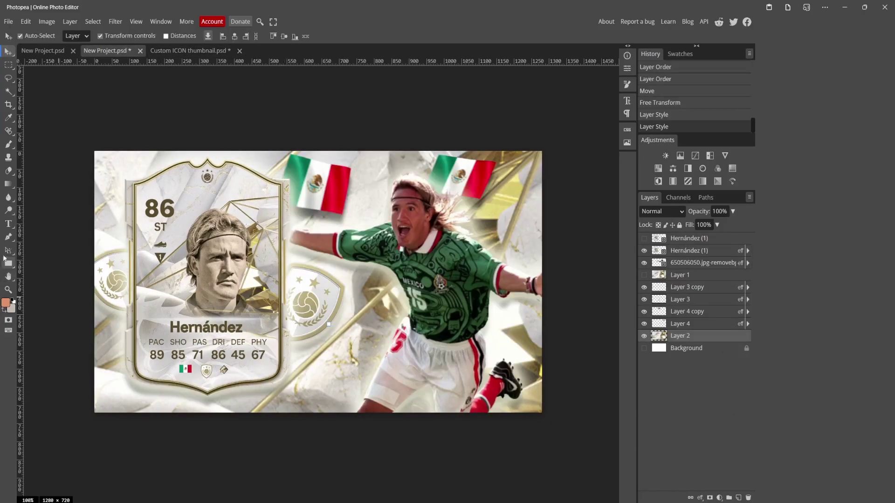
{"action": "left_click", "coordinate": [10, 224]}
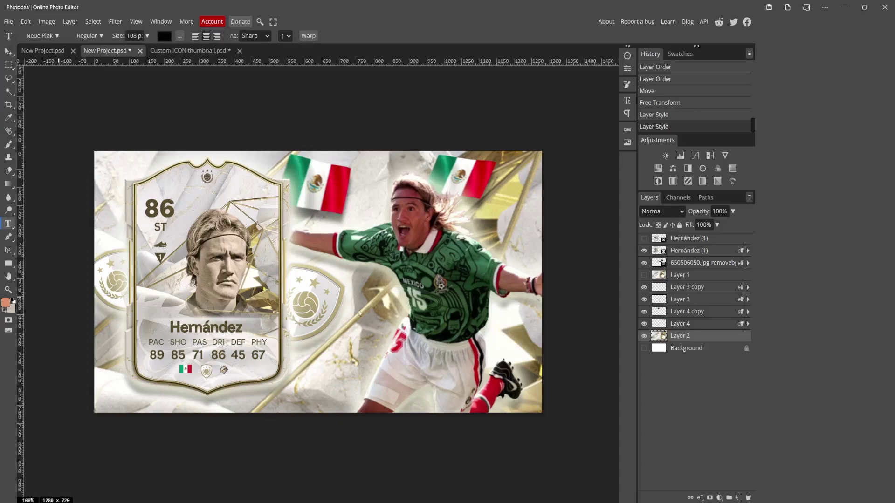
{"action": "left_click", "coordinate": [336, 359]}
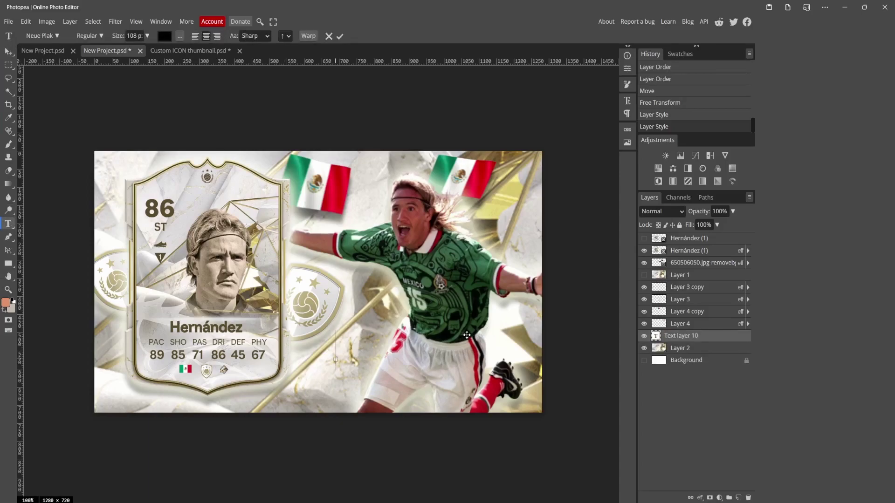
{"action": "type", "text": "PLAYER"}
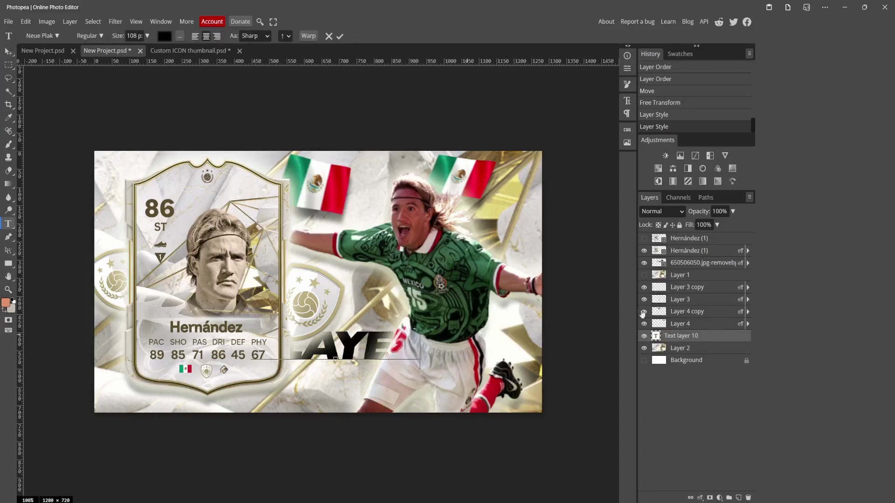
- Undo the misplaced background layer and move the PLAYER text layer above the visible Hernández card
{"action": "left_click_drag", "start_coordinate": [703, 338], "coordinate": [695, 250]}
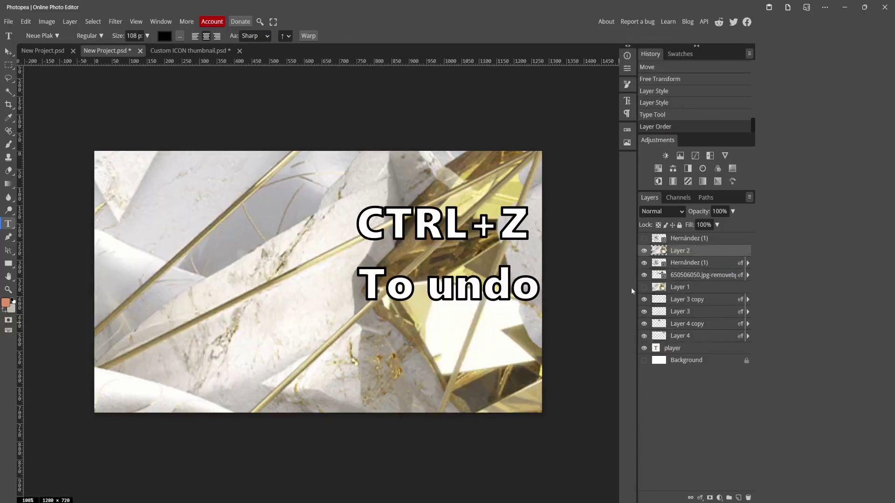
{"action": "key", "text": "ctrl+z"}
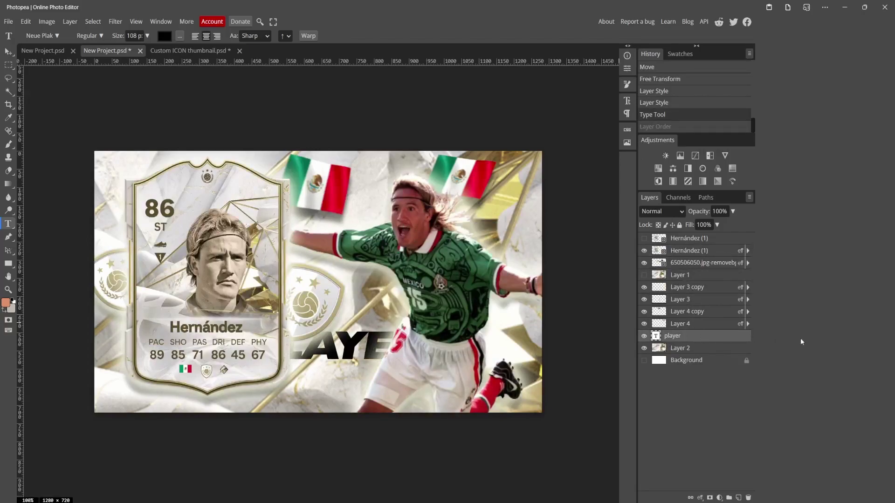
{"action": "left_click_drag", "start_coordinate": [723, 339], "coordinate": [711, 251]}
{"action": "left_click", "coordinate": [302, 350]}
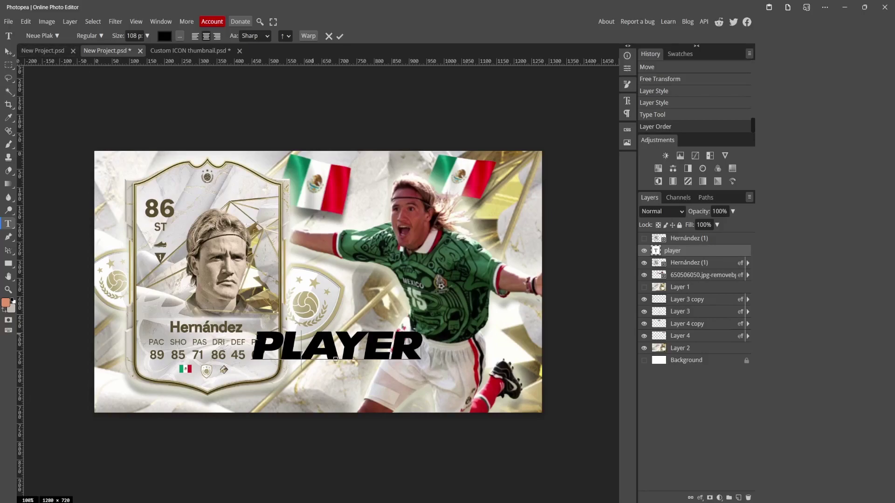
{"action": "left_click_drag", "start_coordinate": [257, 337], "coordinate": [414, 350]}
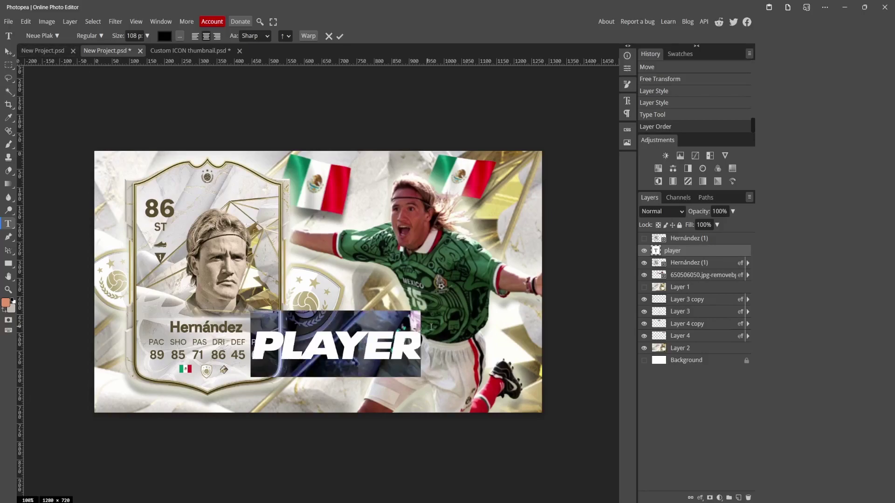
{"action": "left_click", "coordinate": [8, 51]}
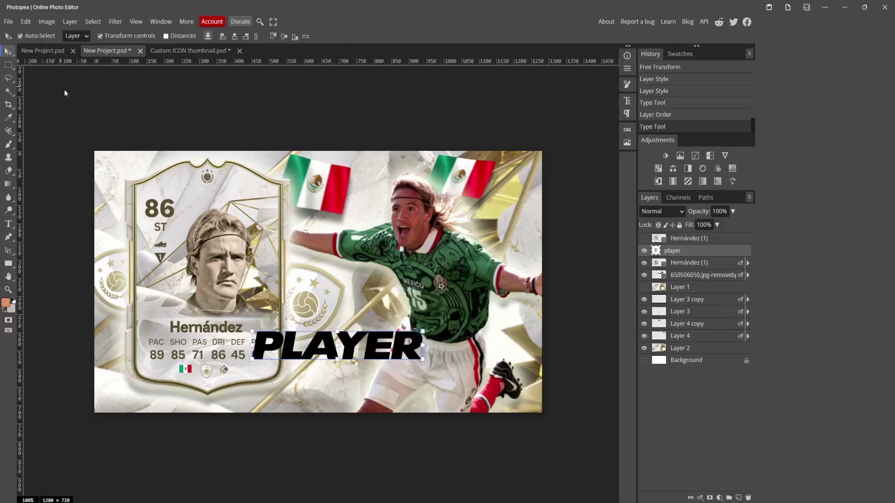
{"action": "left_click", "coordinate": [339, 349]}
- Select the PLAYER text and browse the list of available fonts, keeping the current typeface
{"action": "left_click", "coordinate": [9, 224]}
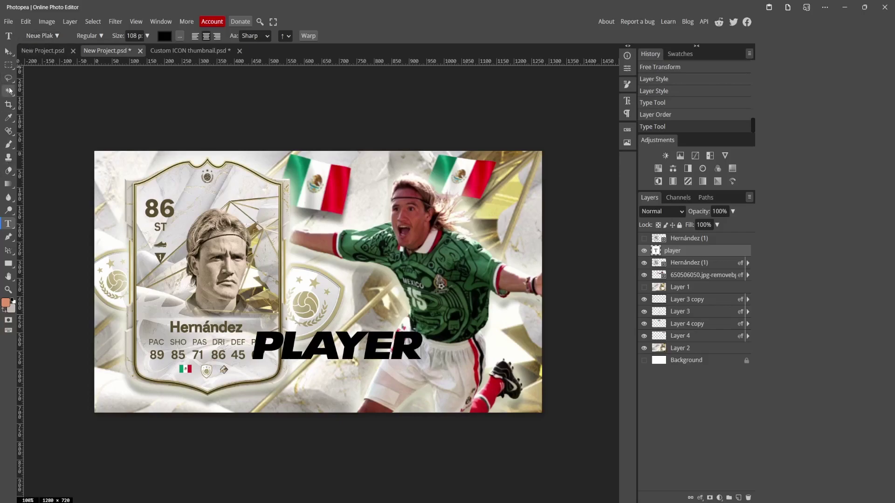
{"action": "double_click", "coordinate": [257, 346]}
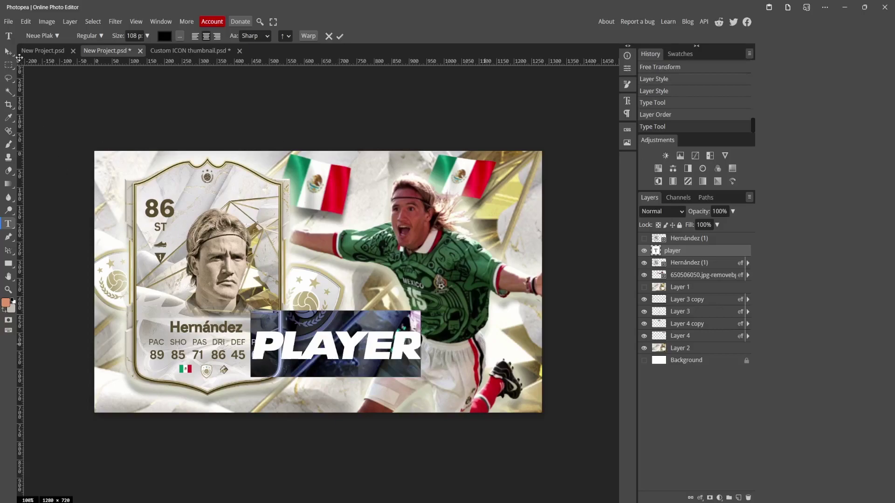
{"action": "left_click", "coordinate": [42, 40]}
{"action": "scroll", "coordinate": [69, 162], "scroll_direction": "up", "scroll_amount": 15}
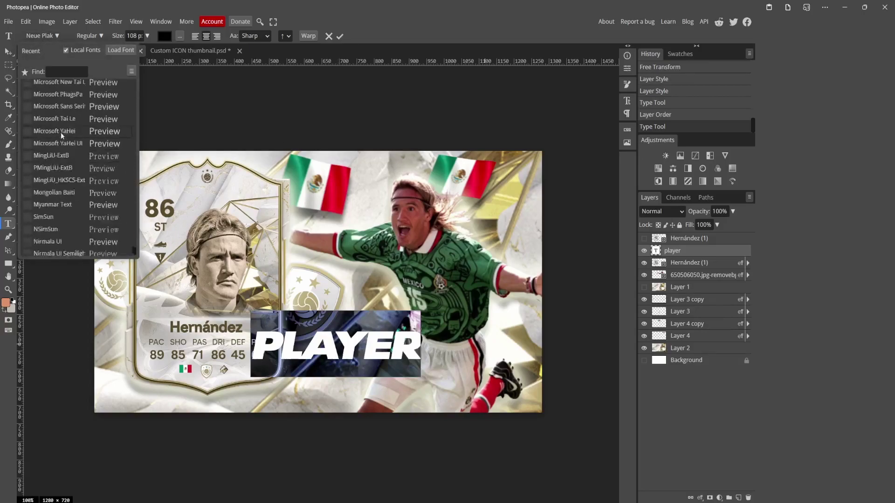
{"action": "scroll", "coordinate": [59, 137], "scroll_direction": "up", "scroll_amount": 10}
{"action": "scroll", "coordinate": [83, 187], "scroll_direction": "down", "scroll_amount": 10}
{"action": "scroll", "coordinate": [285, 180], "scroll_direction": "down", "scroll_amount": 6}
{"action": "scroll", "coordinate": [293, 223], "scroll_direction": "up", "scroll_amount": 6}
{"action": "left_click", "coordinate": [293, 228]}
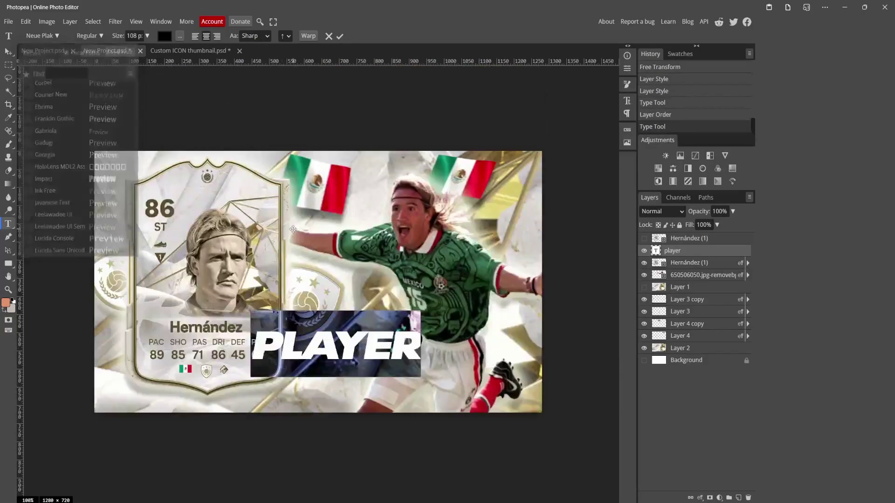
{"action": "left_click", "coordinate": [8, 50]}
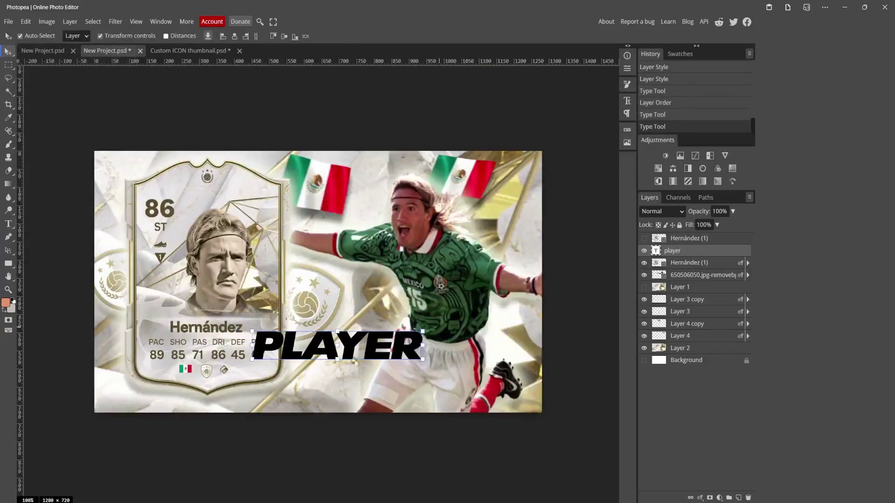
- Add a black outside stroke of 12 px to the PLAYER text layer
{"action": "double_click", "coordinate": [714, 254]}
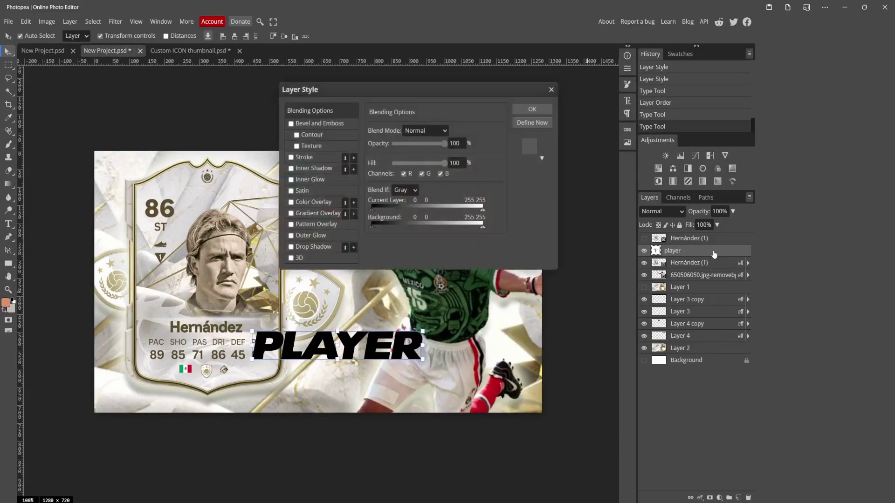
{"action": "left_click", "coordinate": [303, 158]}
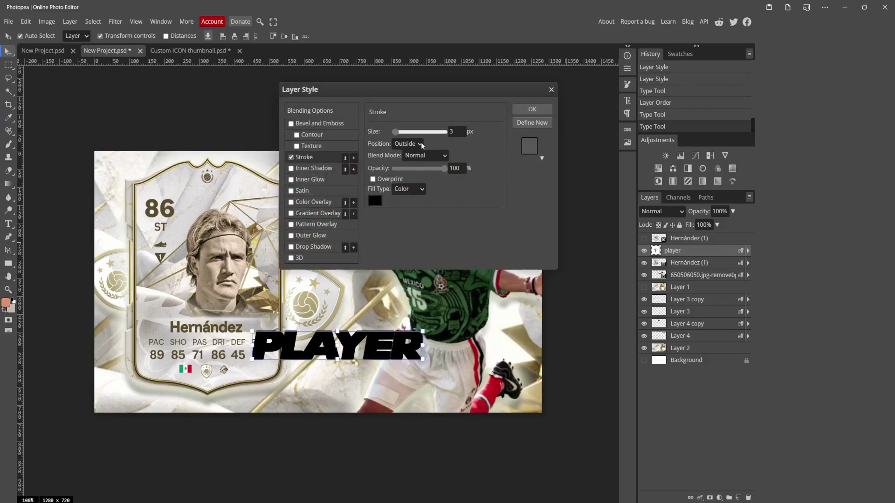
{"action": "left_click_drag", "start_coordinate": [396, 134], "coordinate": [398, 133]}
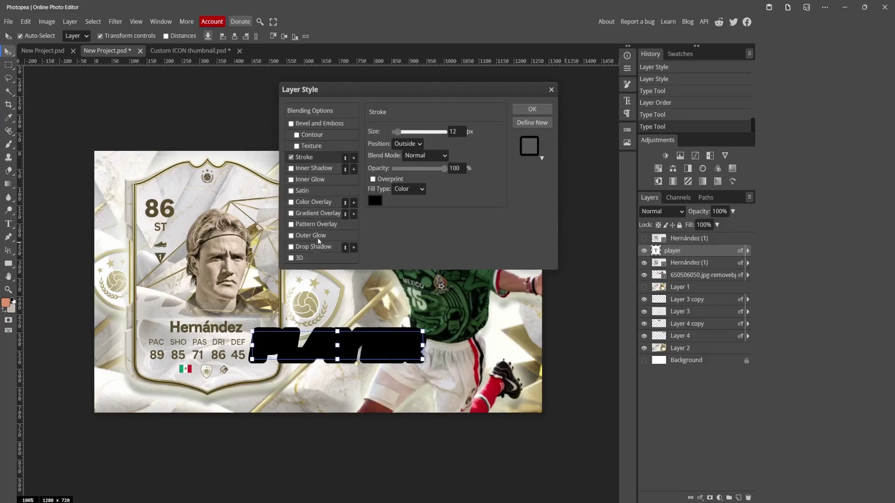
- Try a black-to-white linear gradient overlay on the PLAYER text and look at its gradient settings
{"action": "left_click", "coordinate": [291, 214]}
{"action": "left_click", "coordinate": [317, 213]}
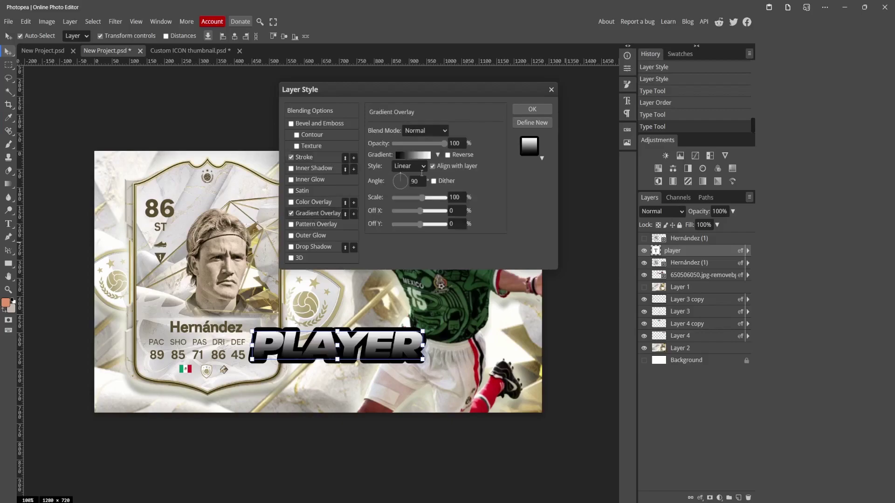
{"action": "left_click", "coordinate": [413, 154]}
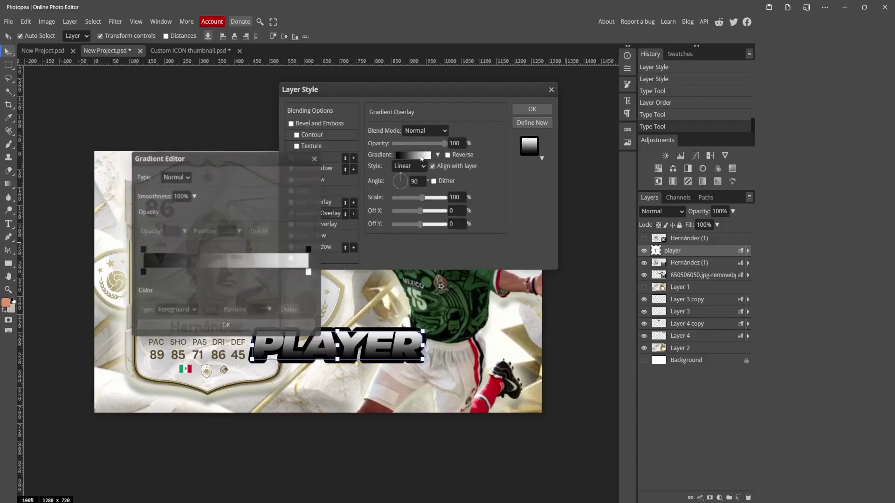
{"action": "left_click", "coordinate": [271, 325]}
{"action": "left_click", "coordinate": [290, 214]}
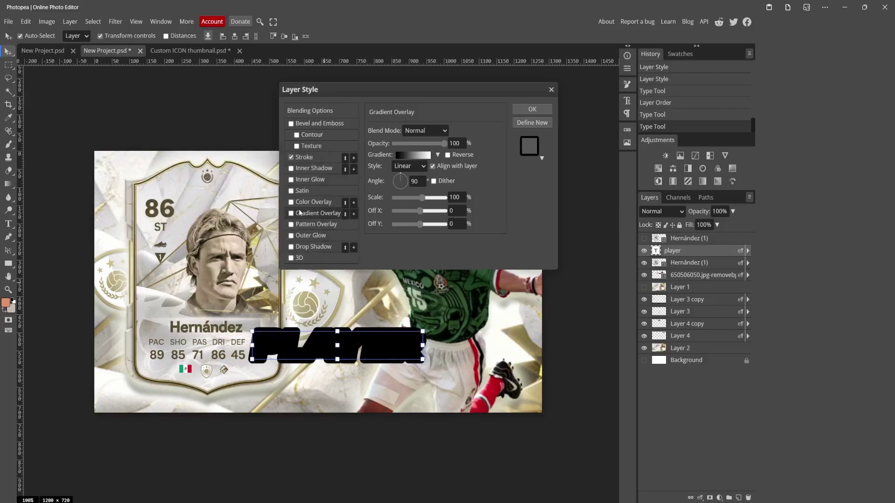
- Add a pure red (ff0000) color overlay to the PLAYER text layer
{"action": "left_click", "coordinate": [291, 202]}
{"action": "left_click", "coordinate": [317, 202]}
{"action": "left_click", "coordinate": [476, 143]}
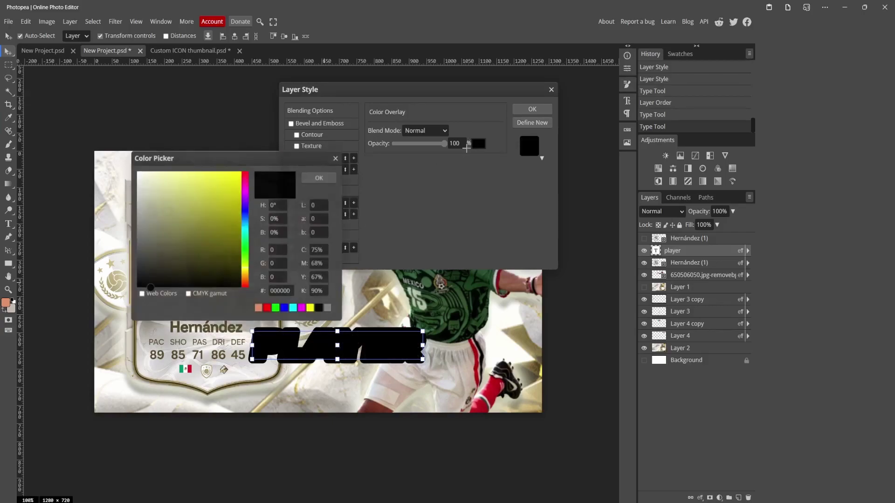
{"action": "left_click", "coordinate": [244, 173]}
{"action": "left_click", "coordinate": [237, 182]}
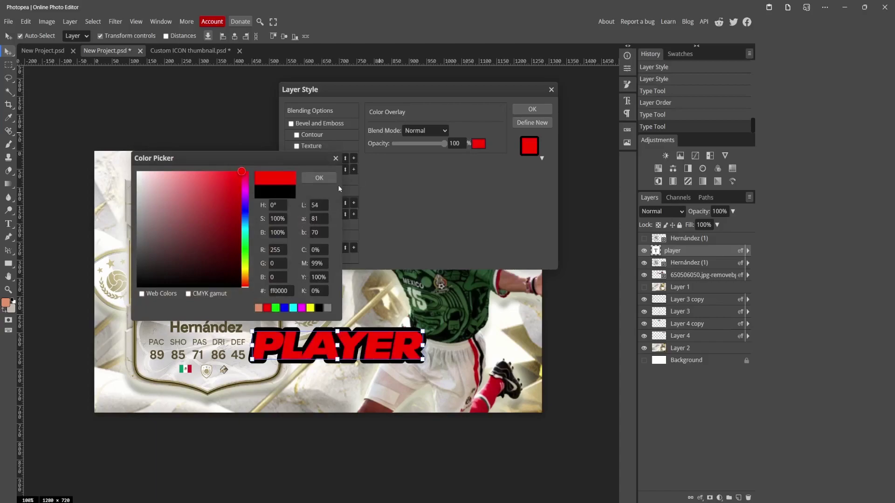
{"action": "left_click", "coordinate": [318, 177]}
{"action": "left_click", "coordinate": [532, 109]}
- Enlarge the PLAYER text to about 121% over the footballer's shorts and place a duplicate directly beneath it
{"action": "left_click_drag", "start_coordinate": [326, 331], "coordinate": [424, 330]}
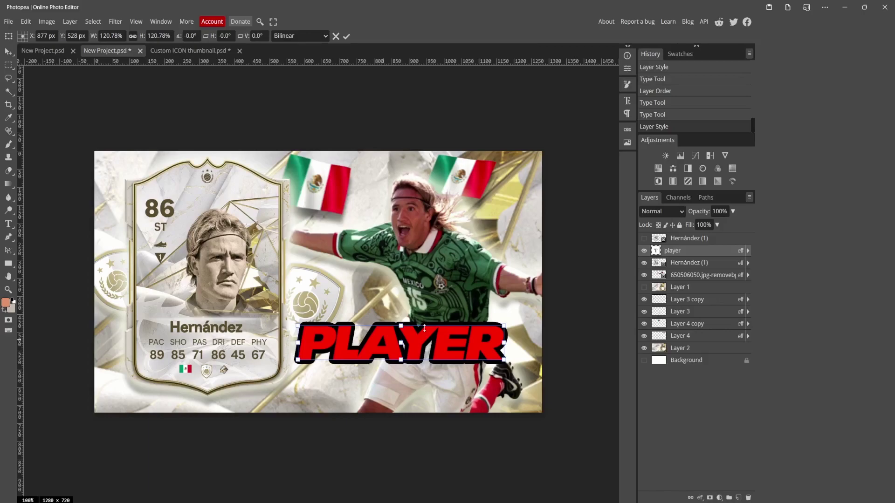
{"action": "key", "text": "Return"}
{"action": "key", "text": "ctrl+j"}
{"action": "key", "text": "ctrl+t"}
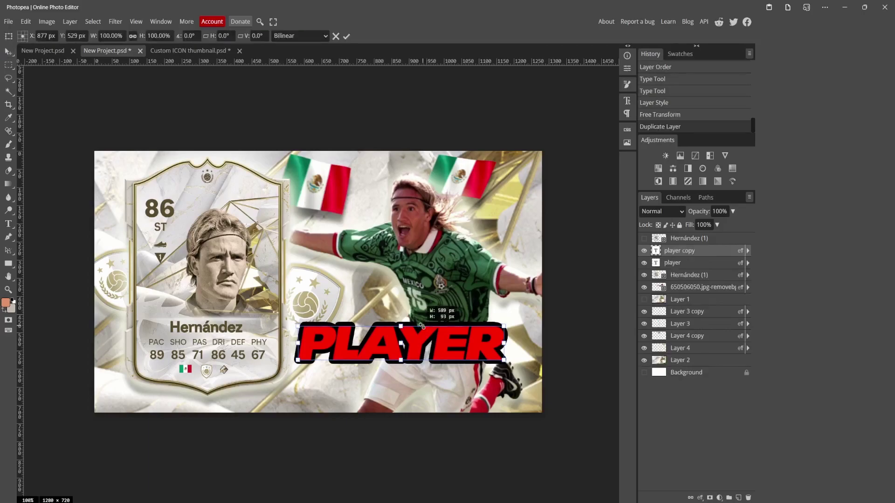
{"action": "left_click_drag", "start_coordinate": [418, 335], "coordinate": [413, 376]}
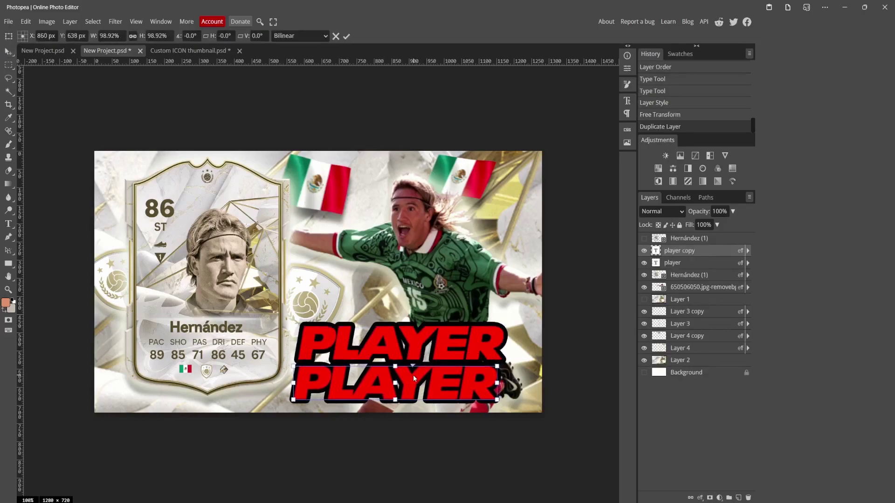
- Replace the wording of the lower PLAYER duplicate with "review"
{"action": "left_click", "coordinate": [9, 224]}
{"action": "left_click_drag", "start_coordinate": [326, 383], "coordinate": [536, 369]}
{"action": "left_click_drag", "start_coordinate": [294, 384], "coordinate": [550, 375]}
{"action": "type", "text": "rev"}
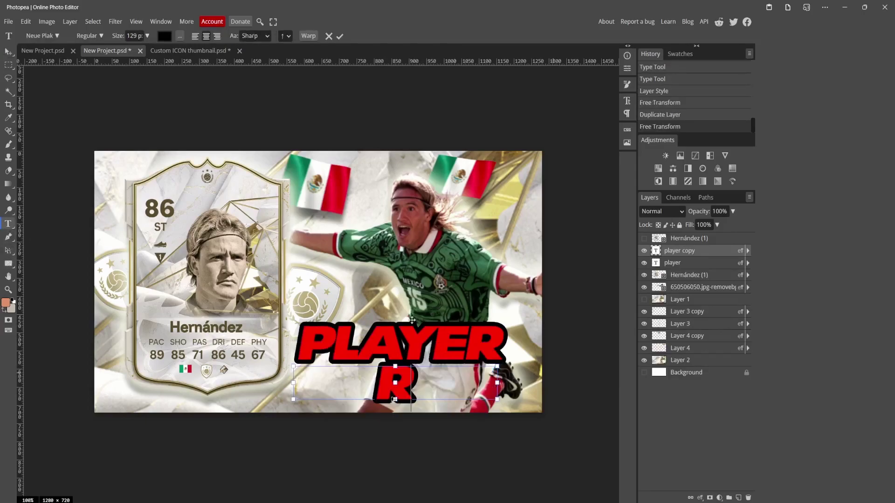
{"action": "type", "text": "iew"}
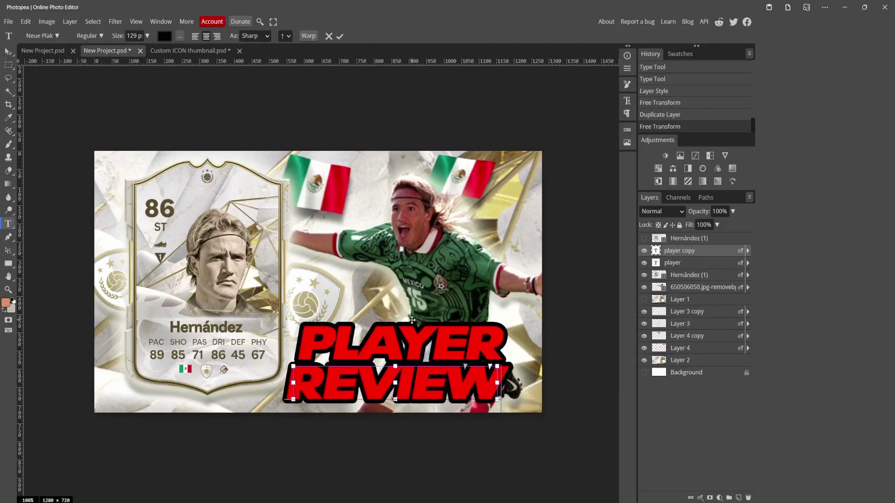
{"action": "left_click", "coordinate": [8, 51]}
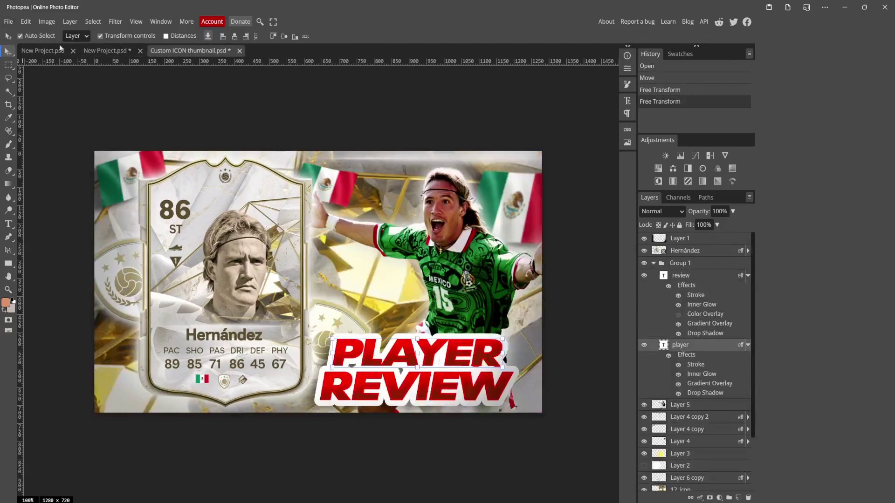
- Compare the PLAYER REVIEW title with the one in the finished Custom ICON thumbnail.psd design
{"action": "left_click", "coordinate": [115, 51]}
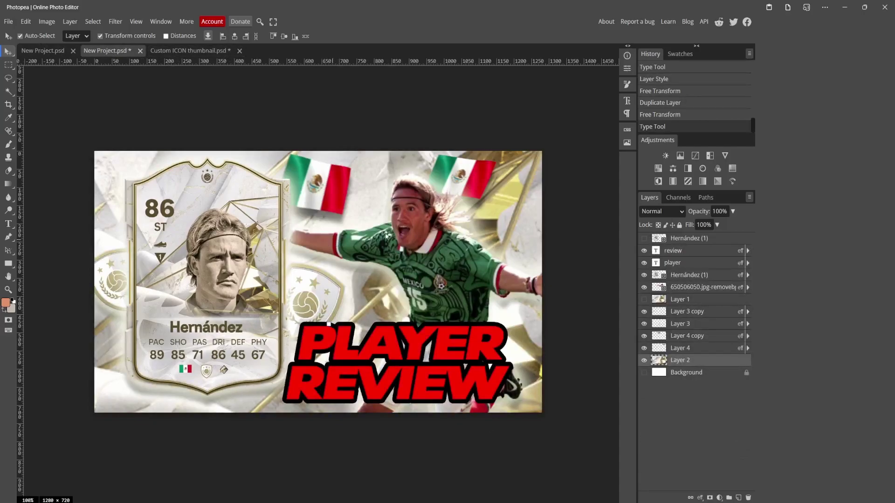
{"action": "left_click", "coordinate": [179, 51]}
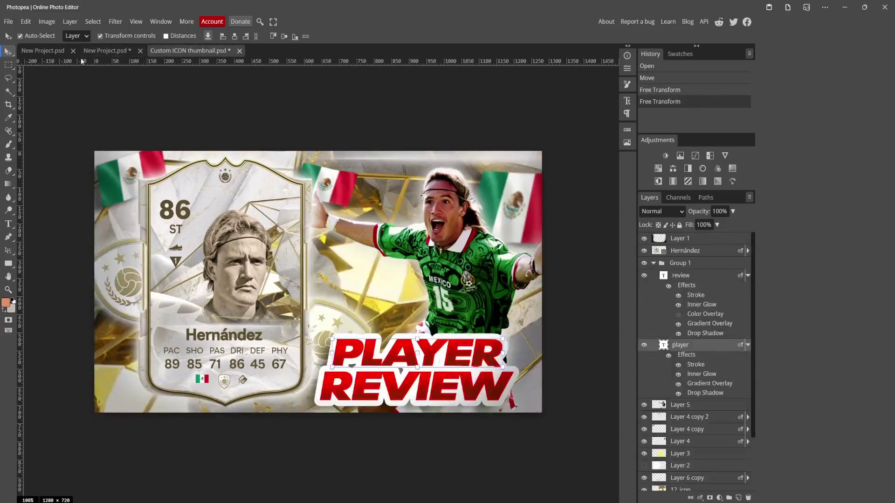
{"action": "left_click", "coordinate": [102, 53]}
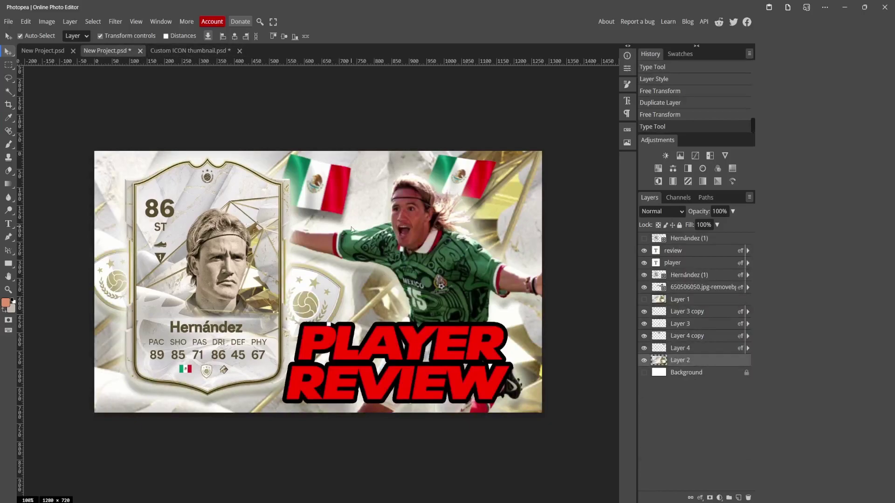